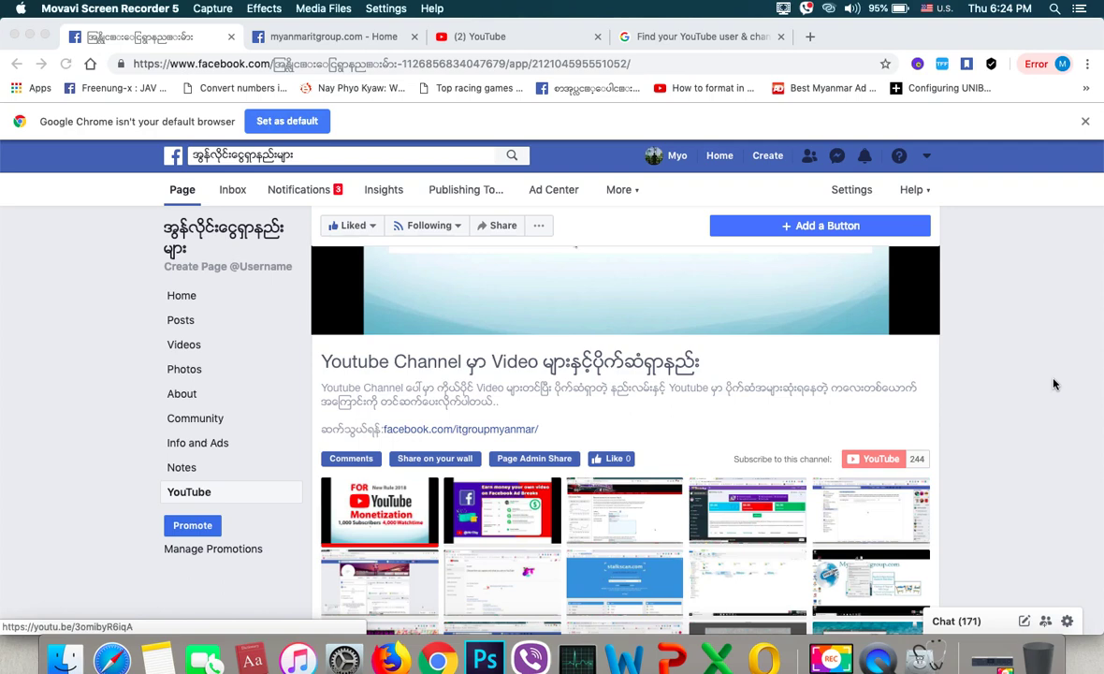
Switch the browser to the myanmaritgroup.com Facebook page
scroll(1054, 384, "up", 3)
scroll(1054, 383, "up", 3)
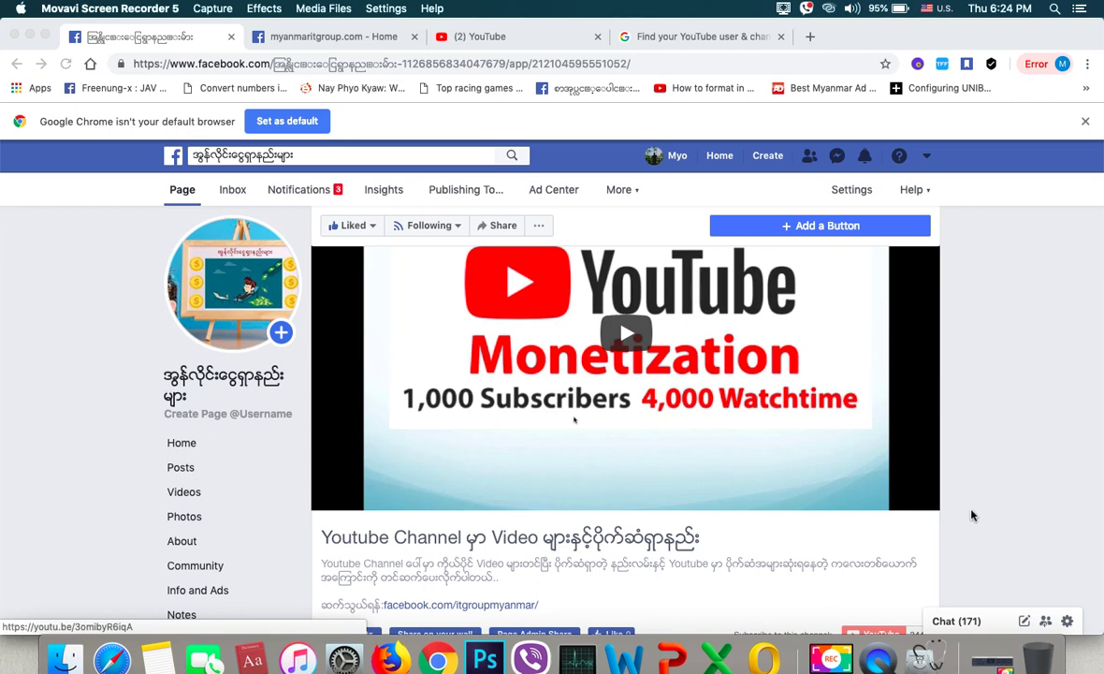
scroll(971, 514, "down", 2)
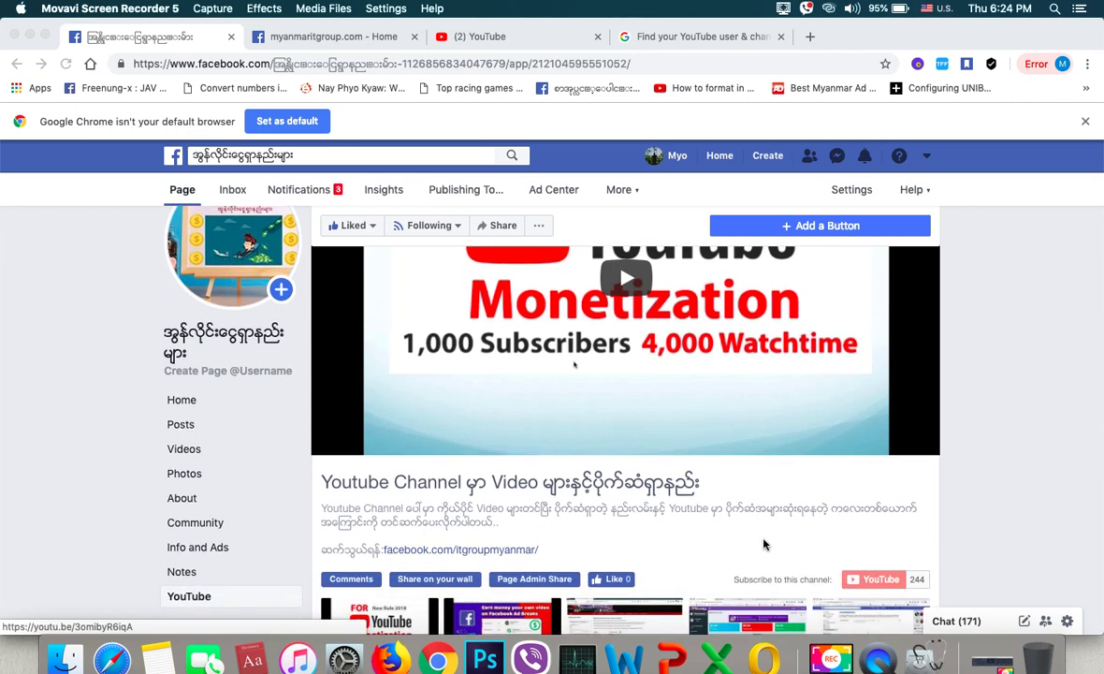
scroll(726, 532, "down", 3)
scroll(725, 533, "up", 2)
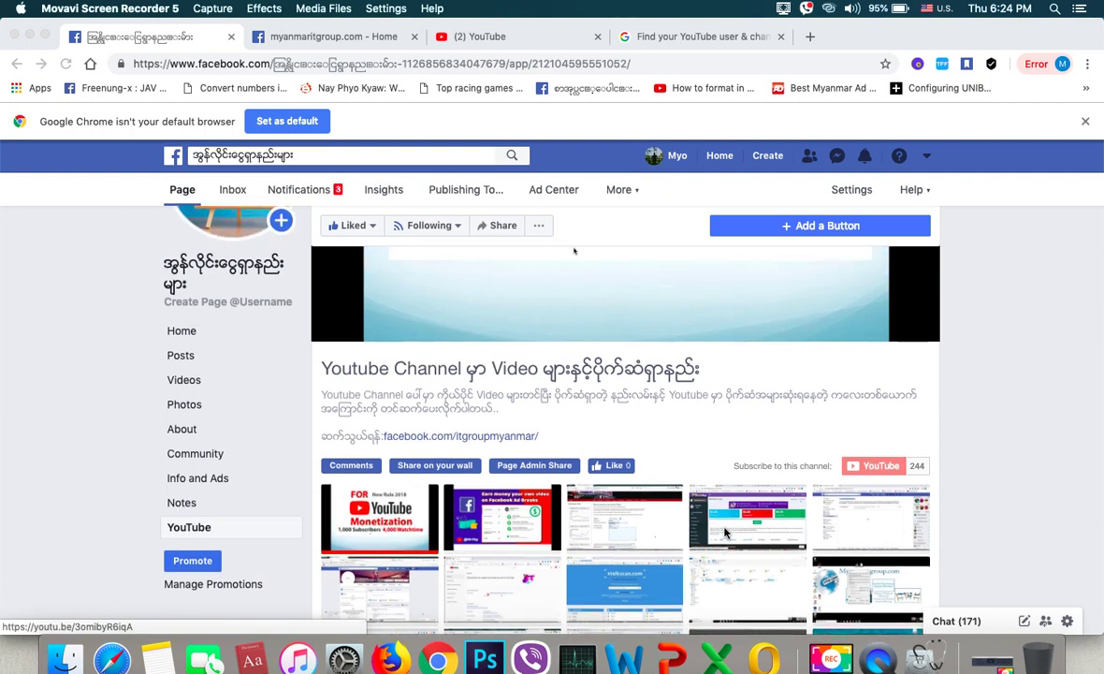
scroll(726, 533, "down", 1)
scroll(726, 533, "up", 5)
scroll(725, 532, "up", 2)
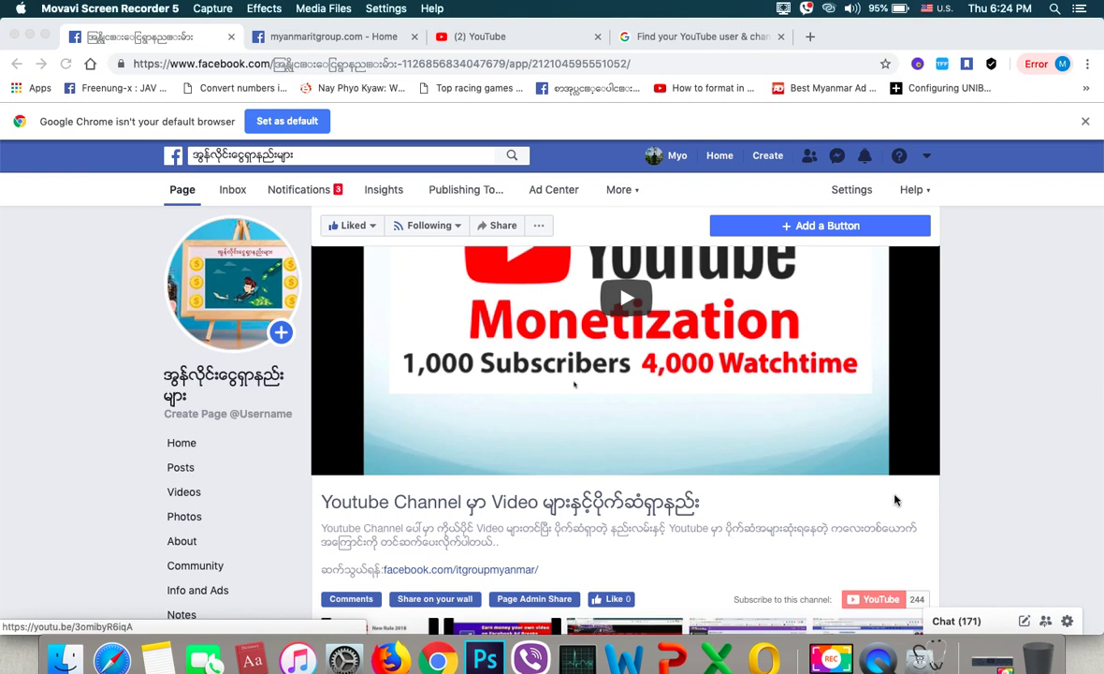
scroll(966, 488, "down", 4)
scroll(967, 489, "down", 1)
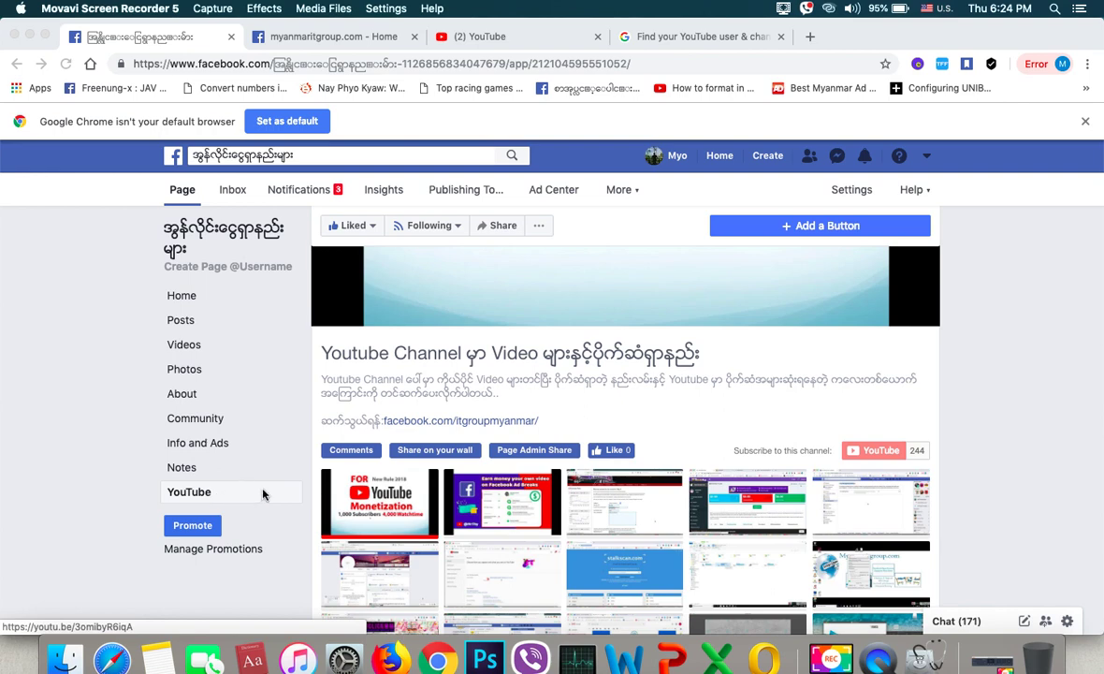
scroll(263, 494, "up", 2)
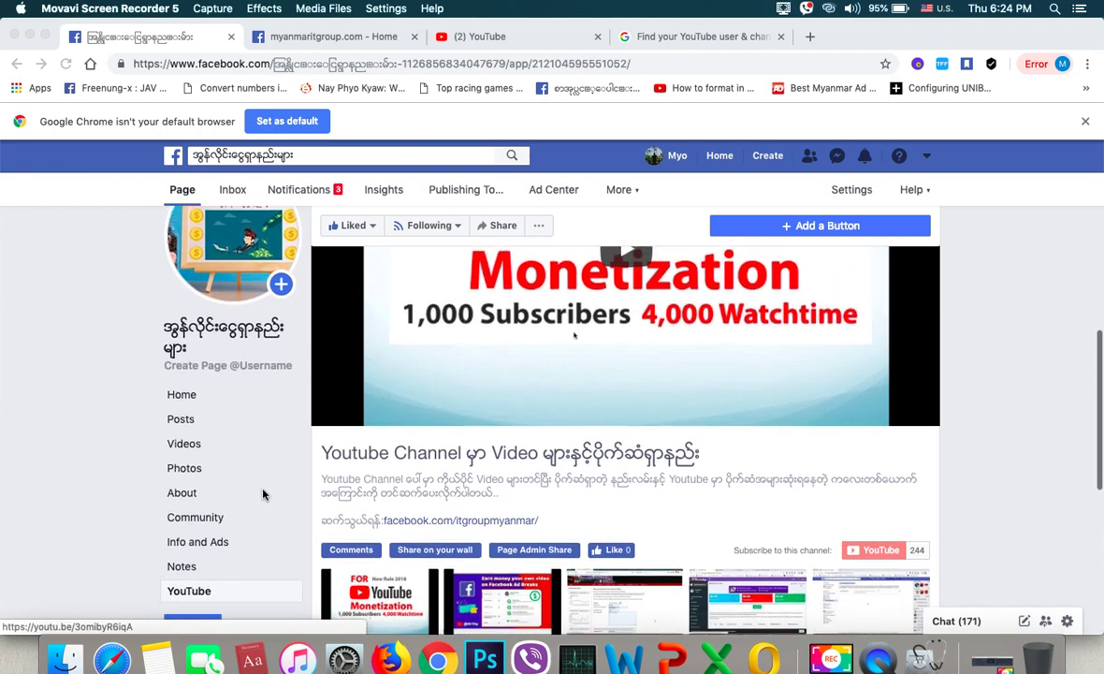
scroll(263, 494, "up", 2)
scroll(604, 395, "down", 2)
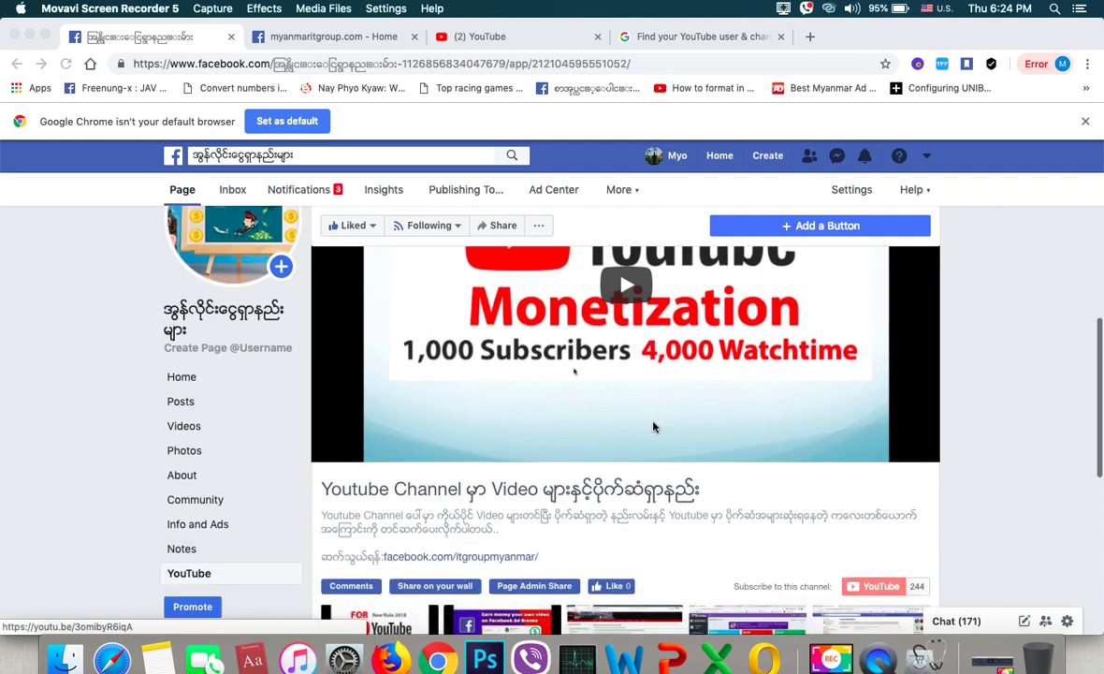
scroll(653, 426, "down", 5)
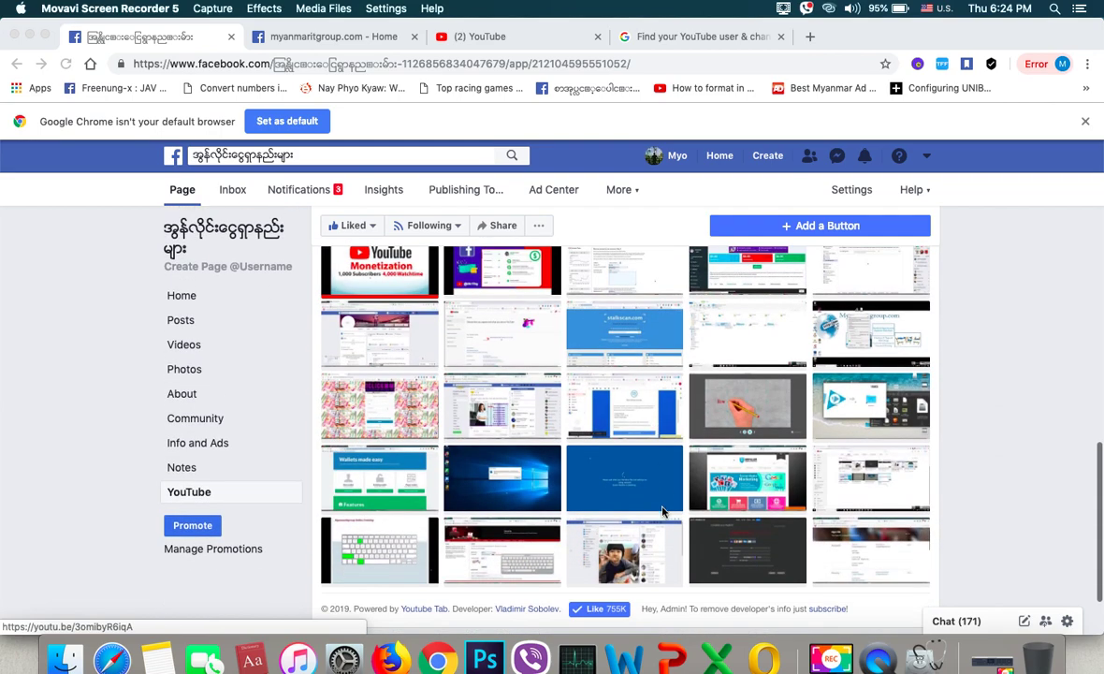
scroll(663, 489, "up", 5)
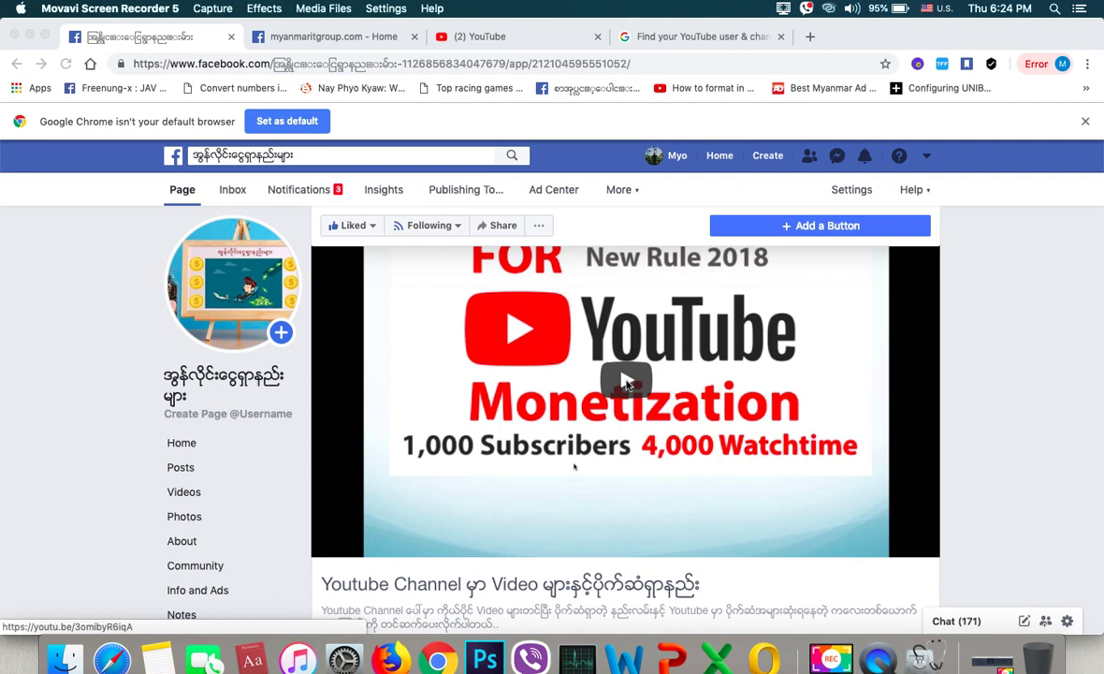
scroll(561, 422, "down", 3)
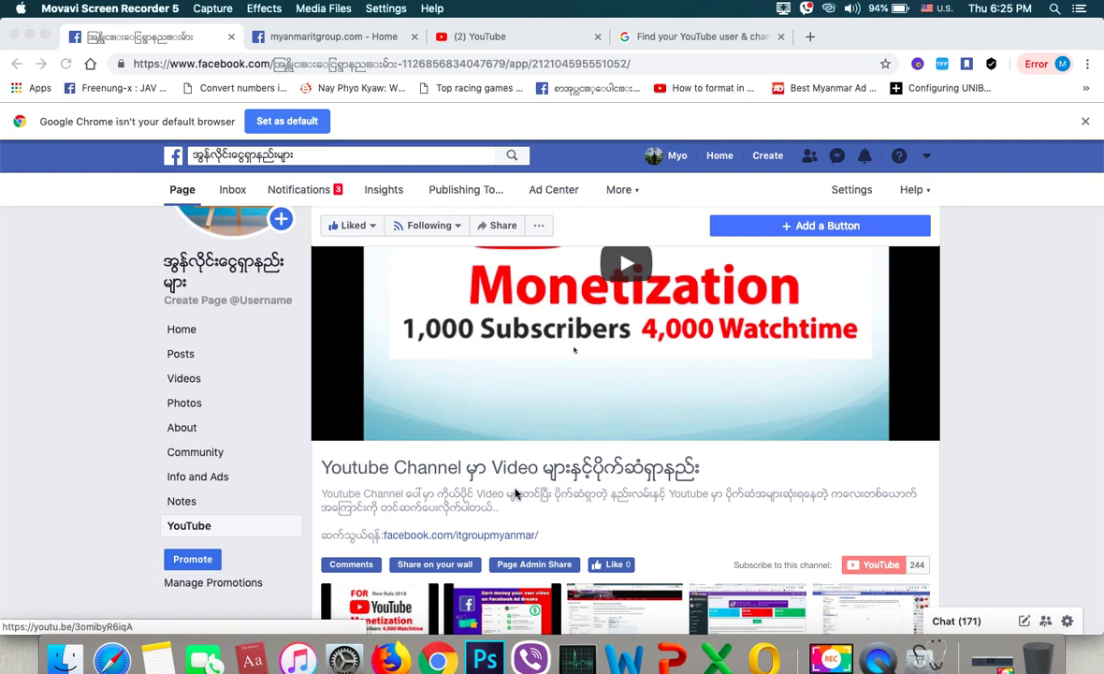
scroll(516, 493, "down", 2)
scroll(572, 345, "up", 2)
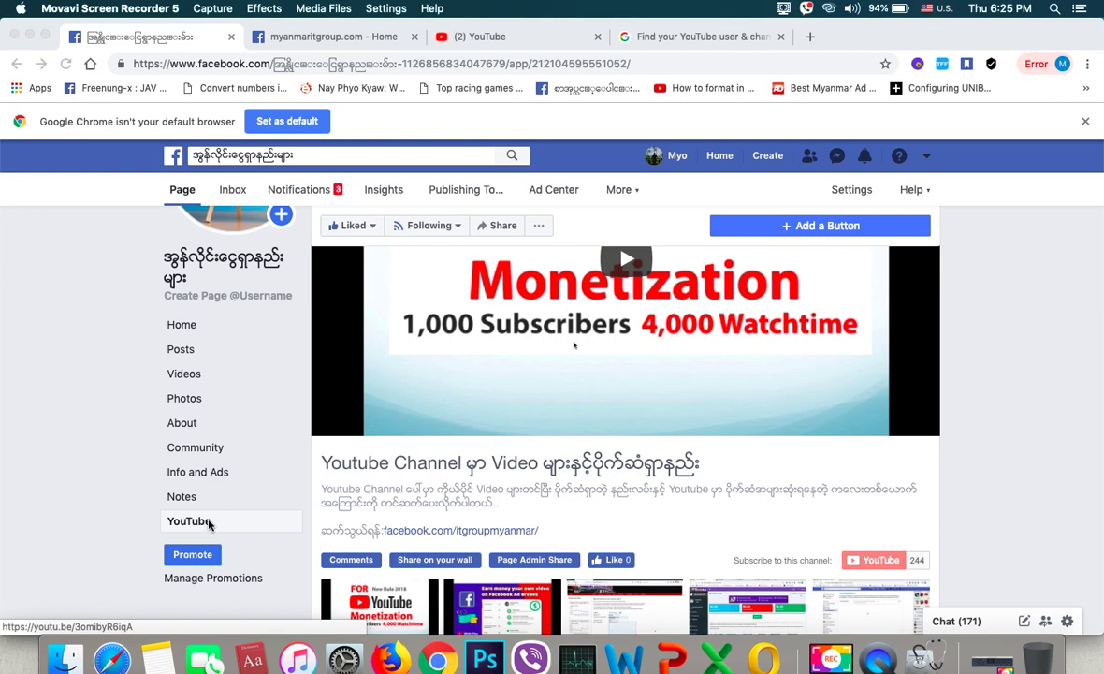
scroll(548, 485, "down", 3)
scroll(549, 491, "up", 3)
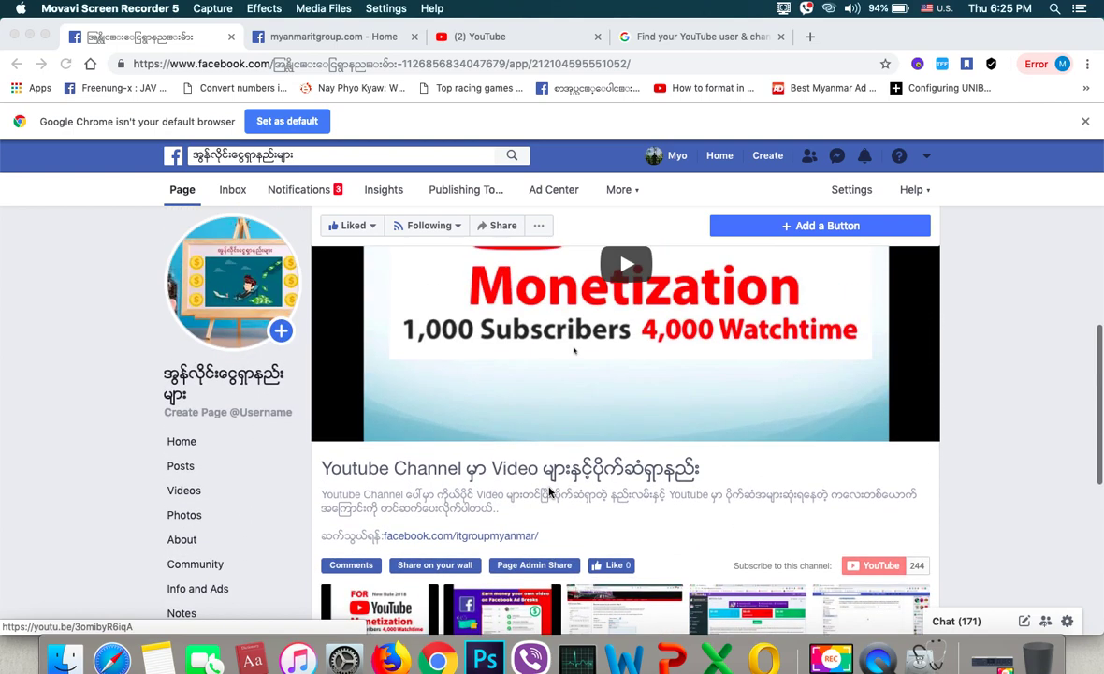
left_click(348, 36)
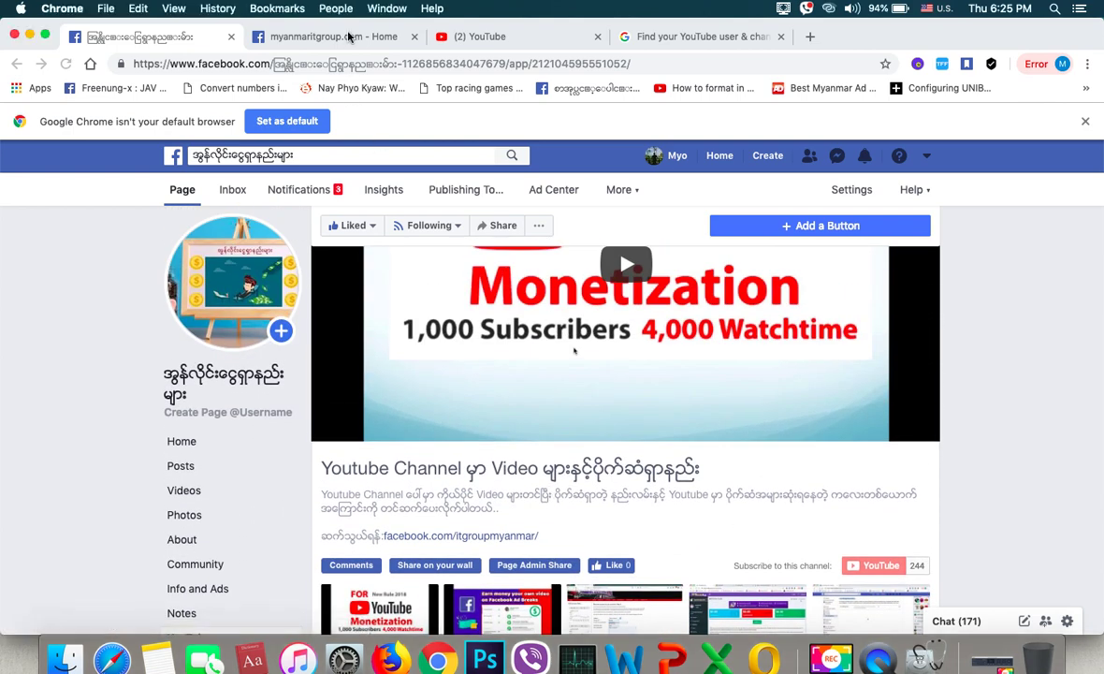
left_click(348, 37)
scroll(58, 426, "down", 3)
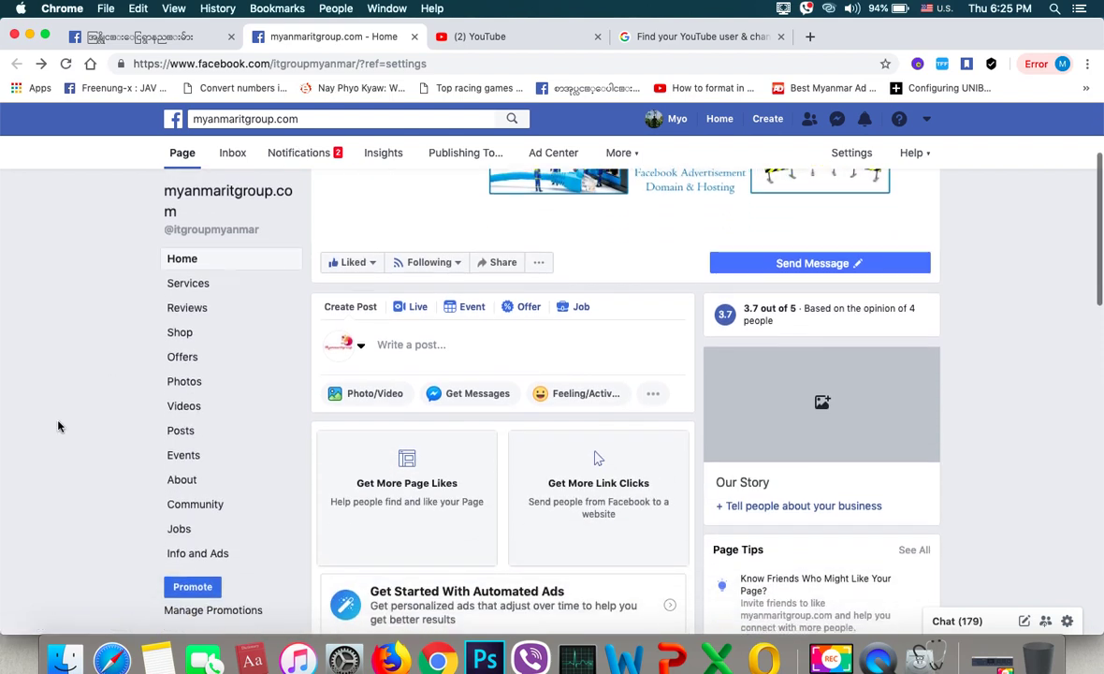
scroll(58, 426, "down", 1)
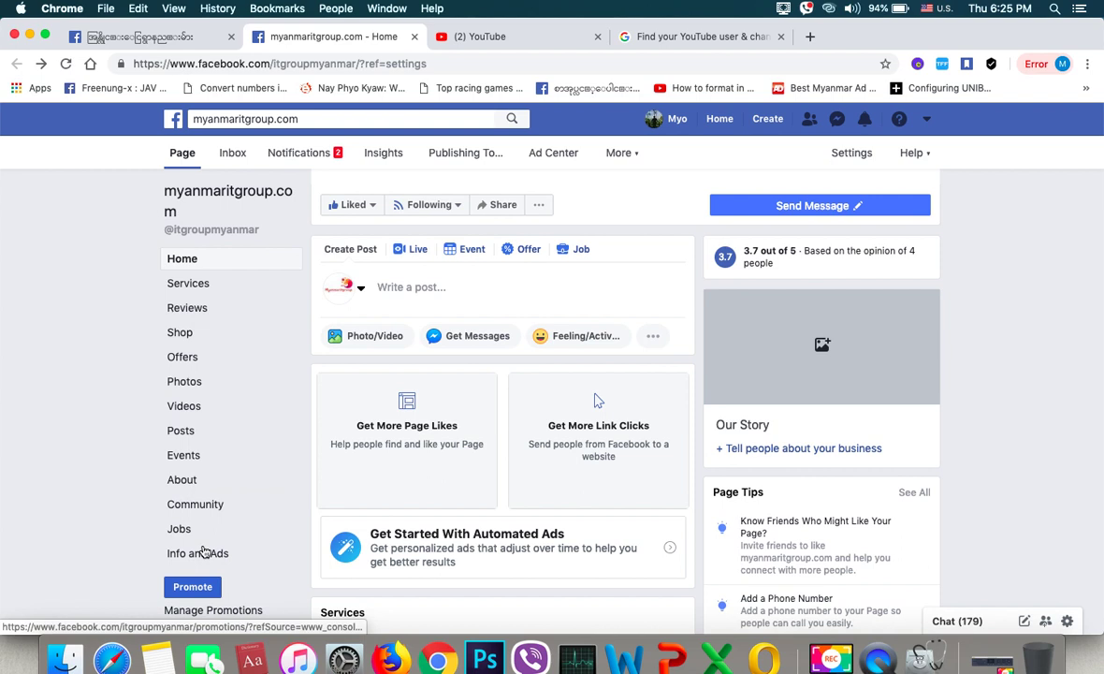
scroll(149, 542, "down", 1)
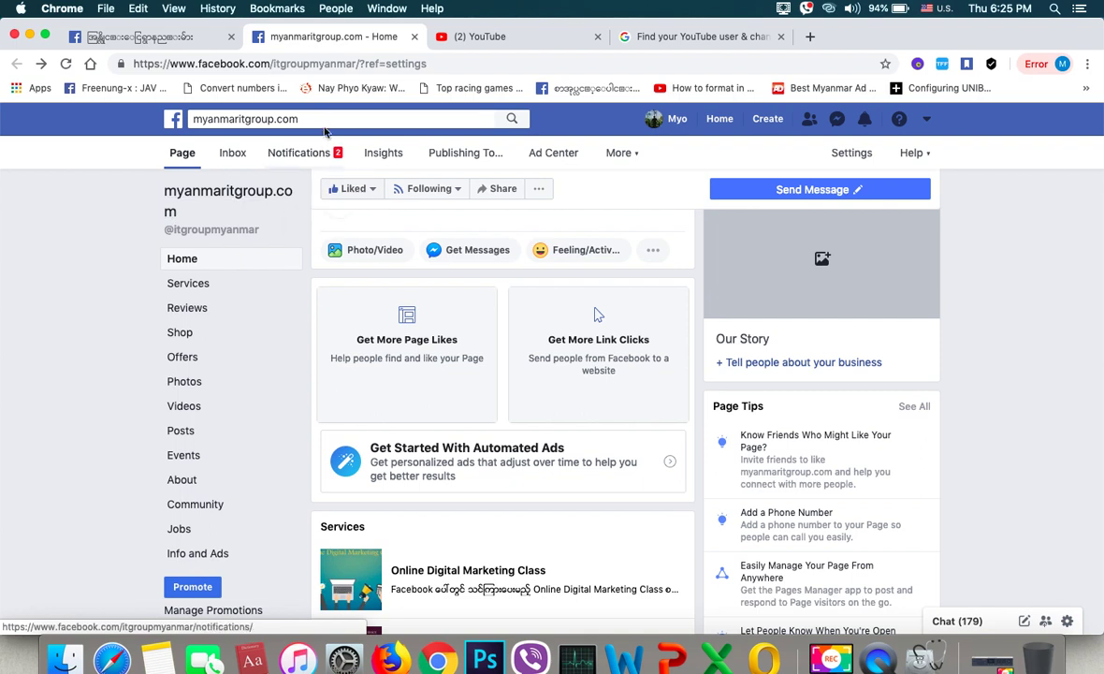
Search Facebook for 'youtube tab'
left_click(325, 118)
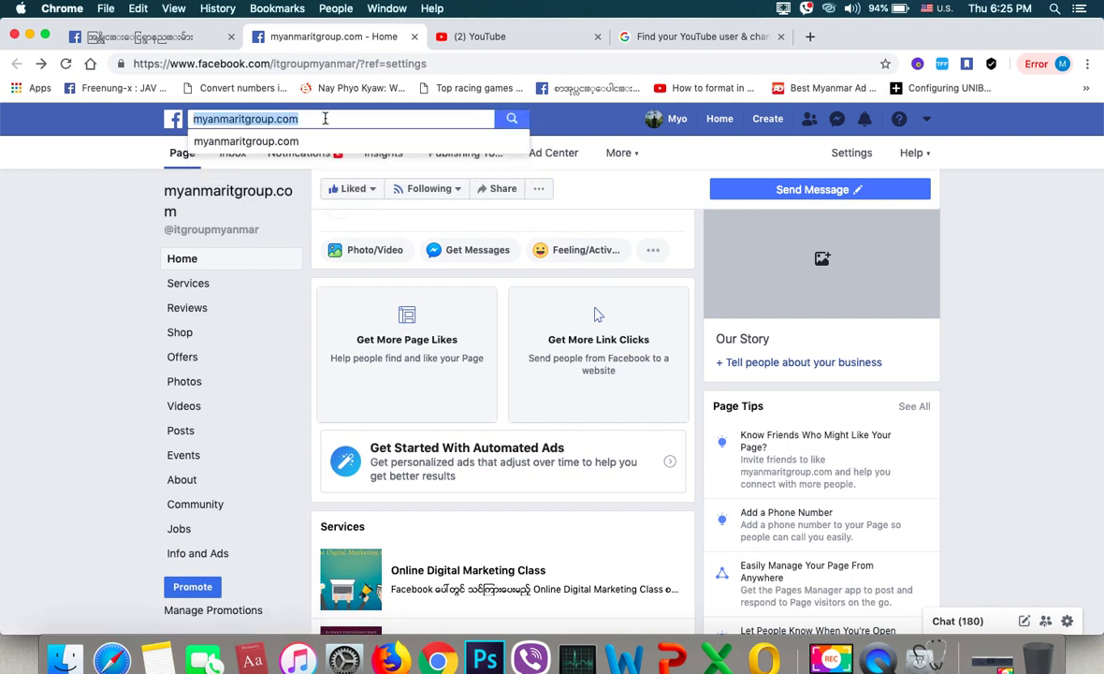
type("you")
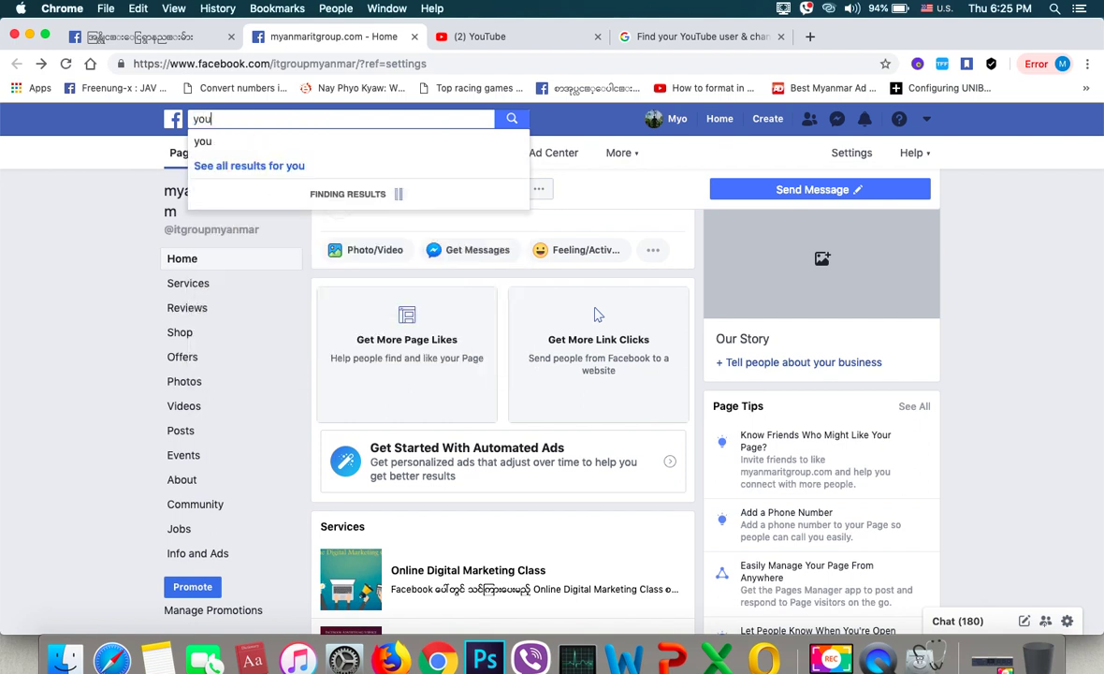
type("tube")
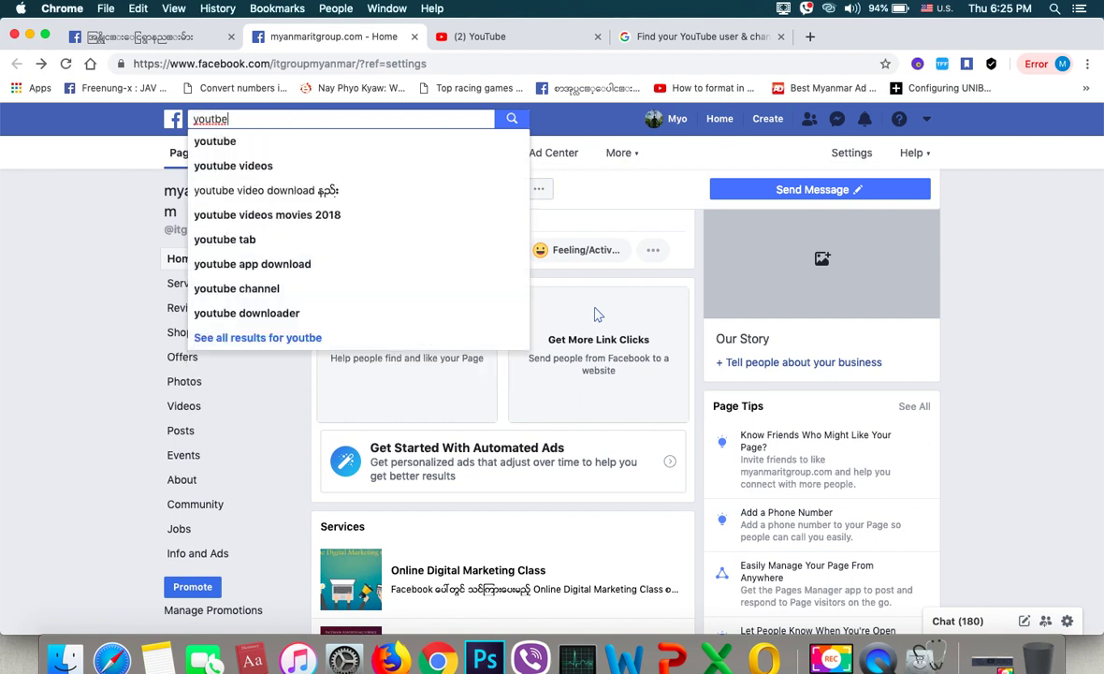
key("BackSpace")
key("BackSpace")
type("ube t")
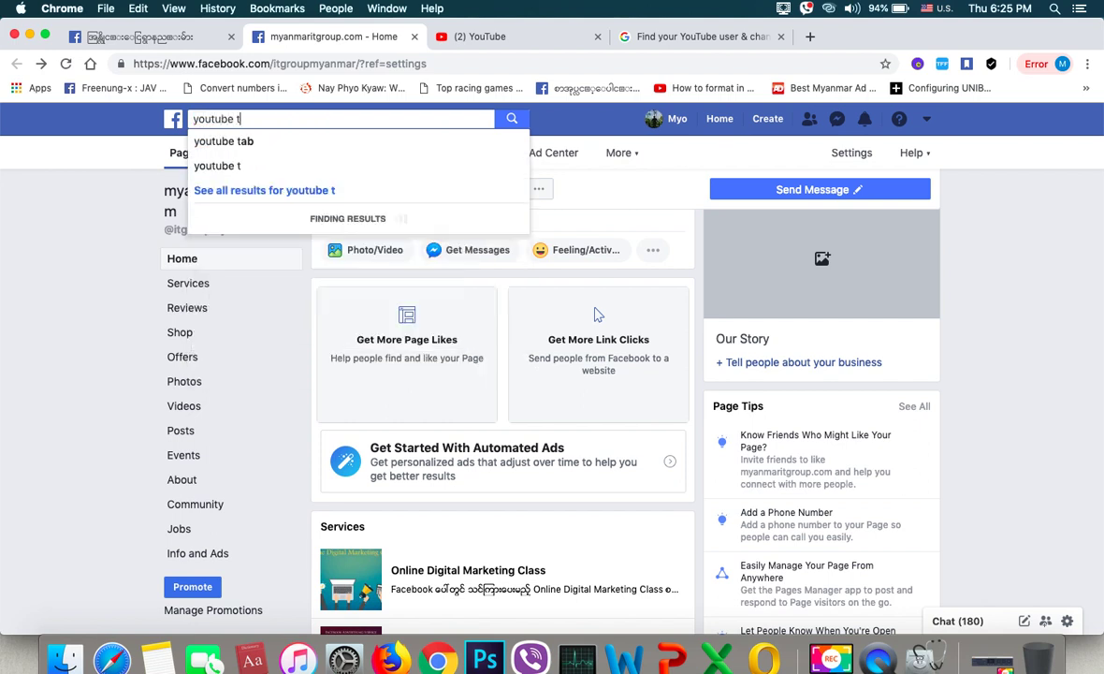
type("ab")
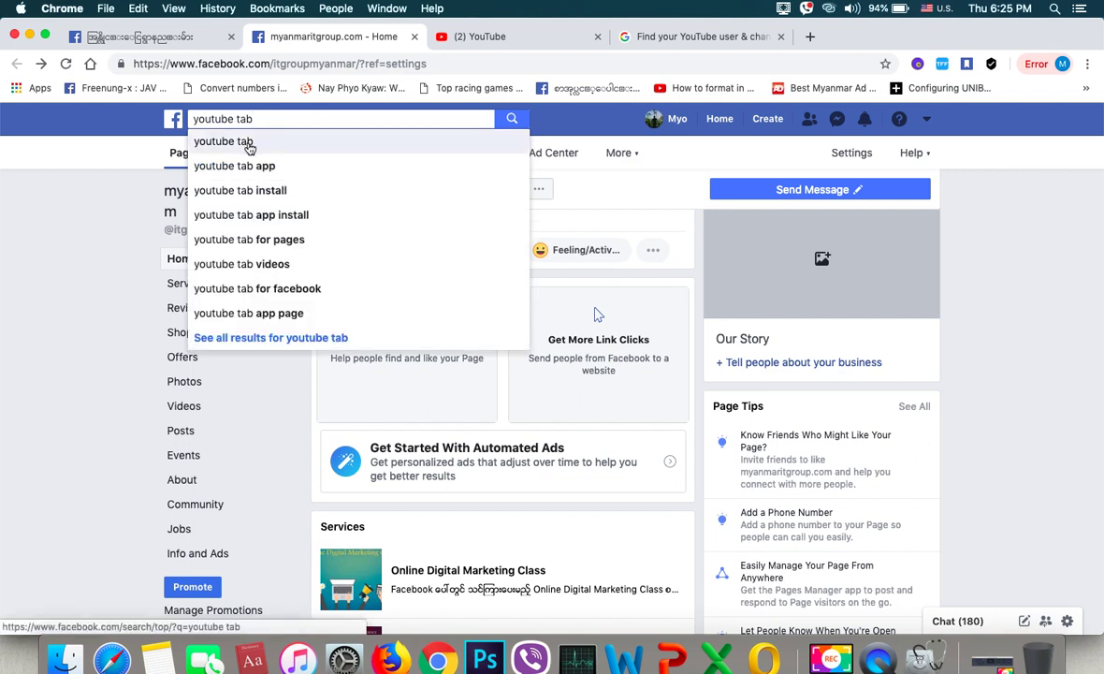
left_click(249, 142)
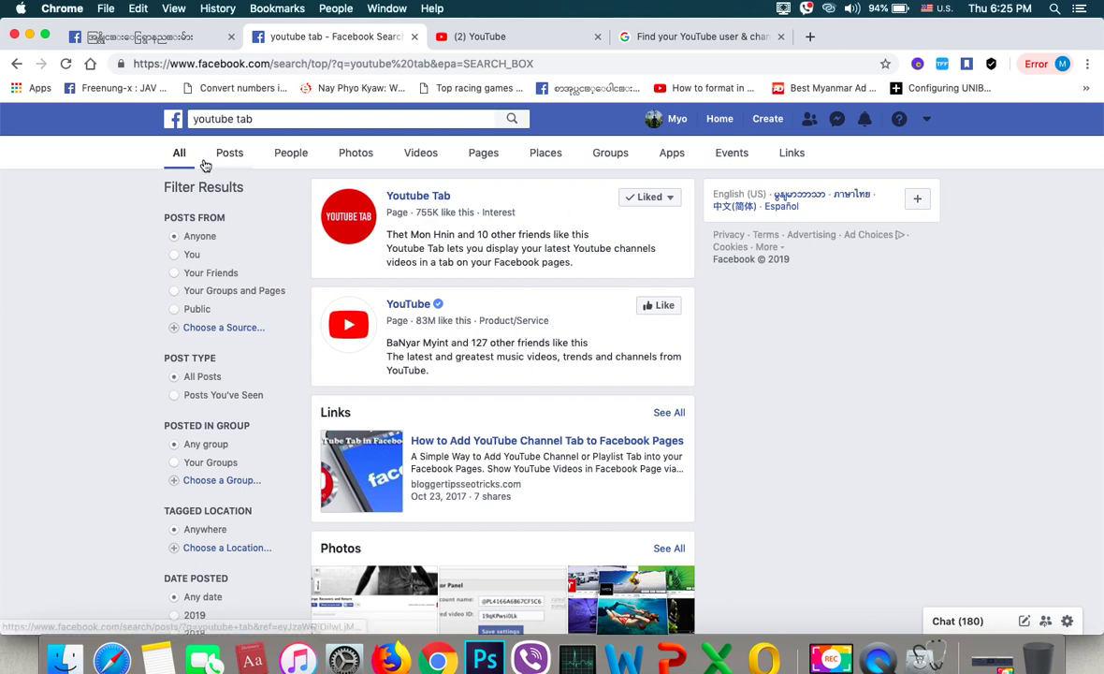
Filter the 'youtube tab' results to Apps, showing three YouTube tab apps
left_click(674, 154)
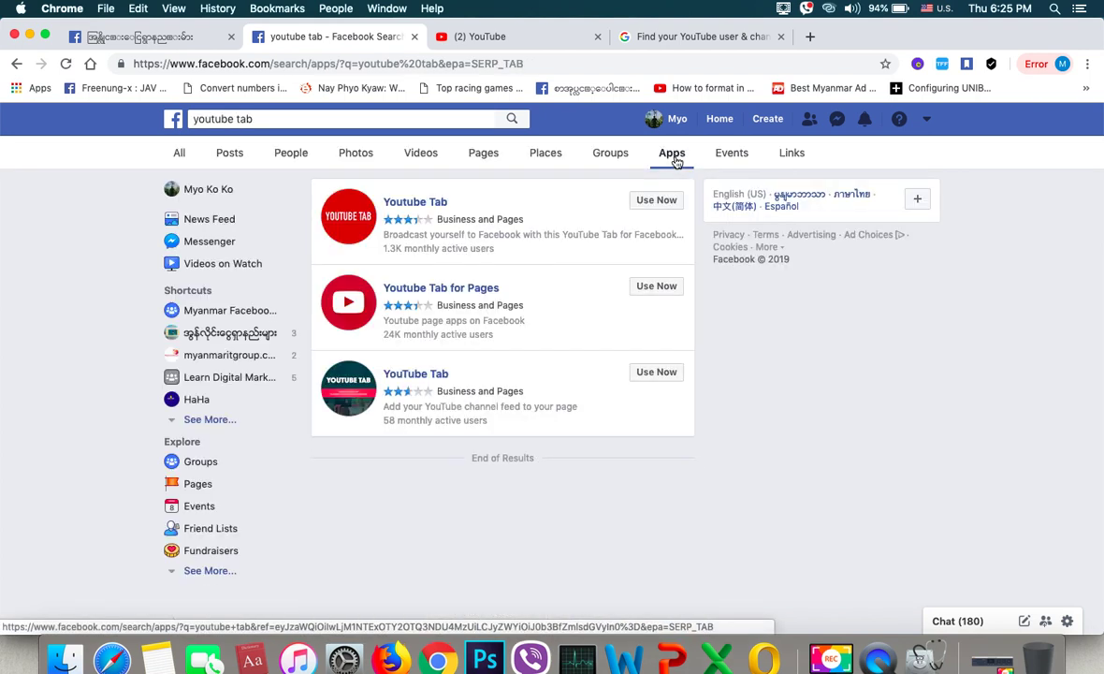
mouse_move(416, 217)
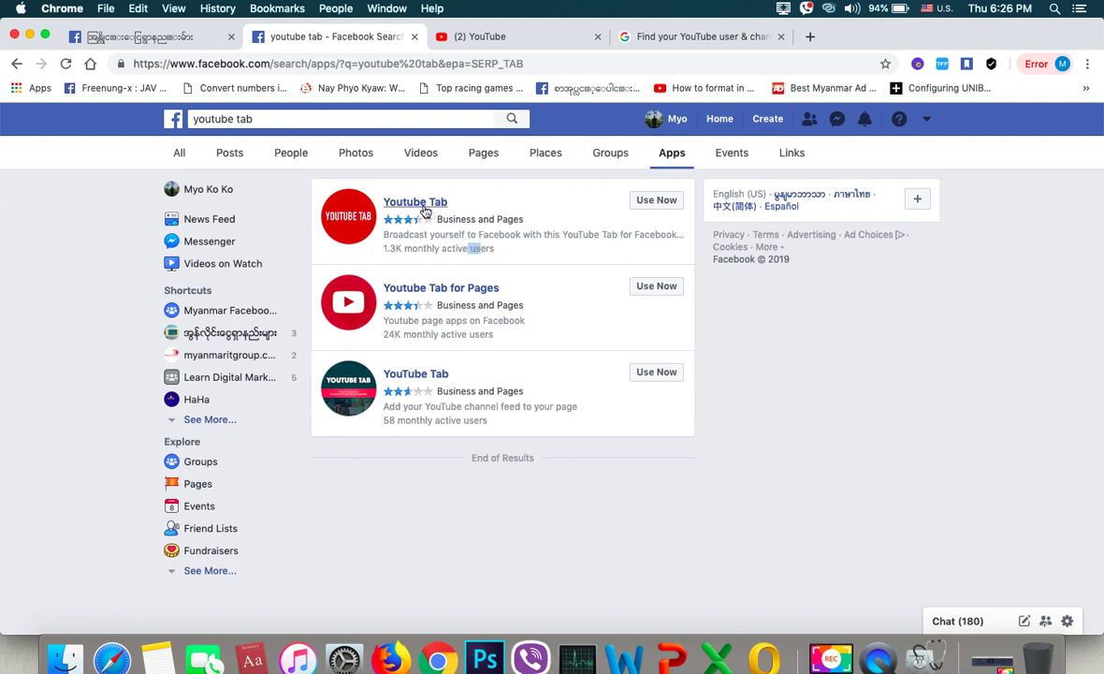
Open the first Youtube Tab app's page and begin adding it to a Facebook Page
left_click(656, 201)
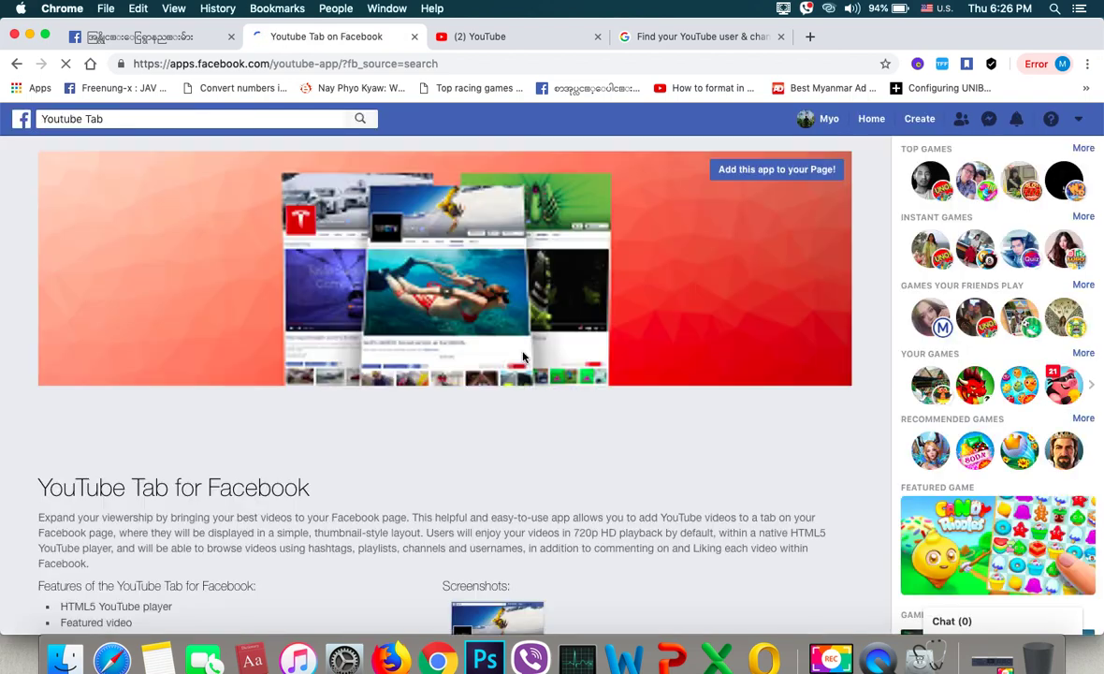
scroll(524, 357, "down", 4)
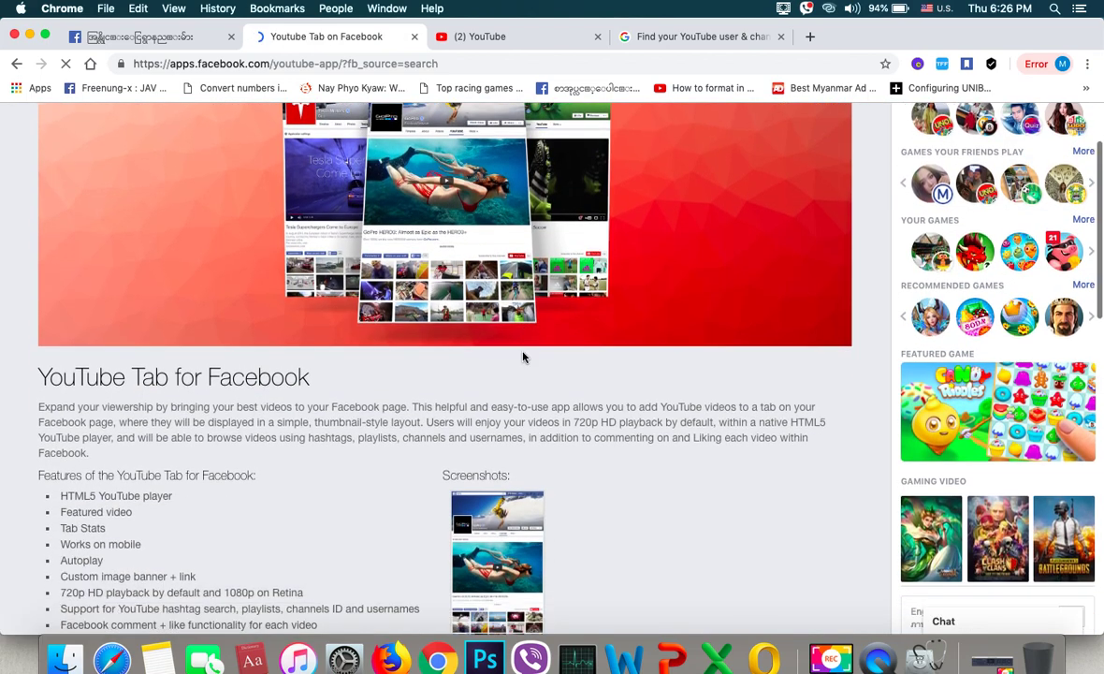
scroll(524, 356, "up", 3)
scroll(524, 356, "up", 1)
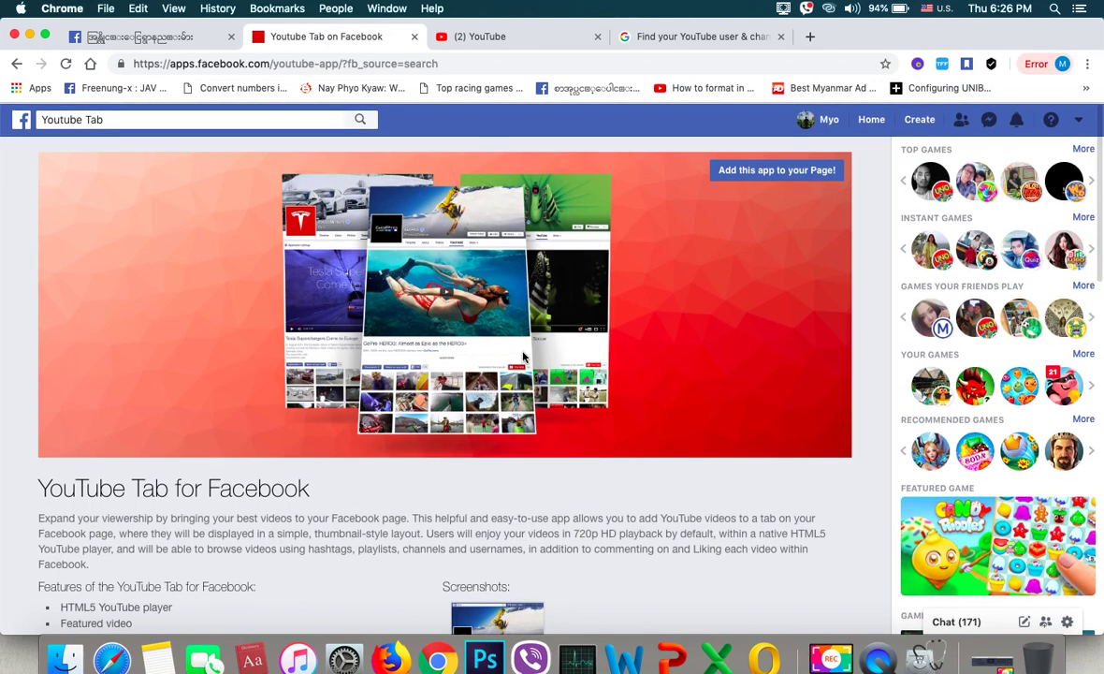
scroll(536, 493, "down", 2)
scroll(535, 493, "up", 2)
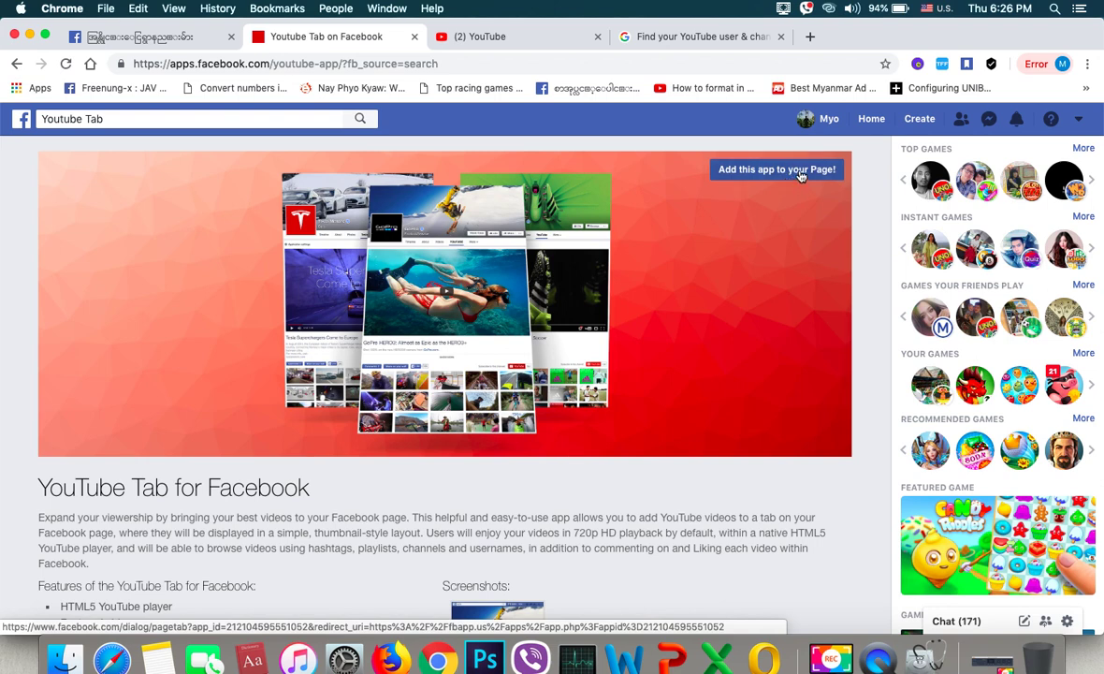
left_click(800, 176)
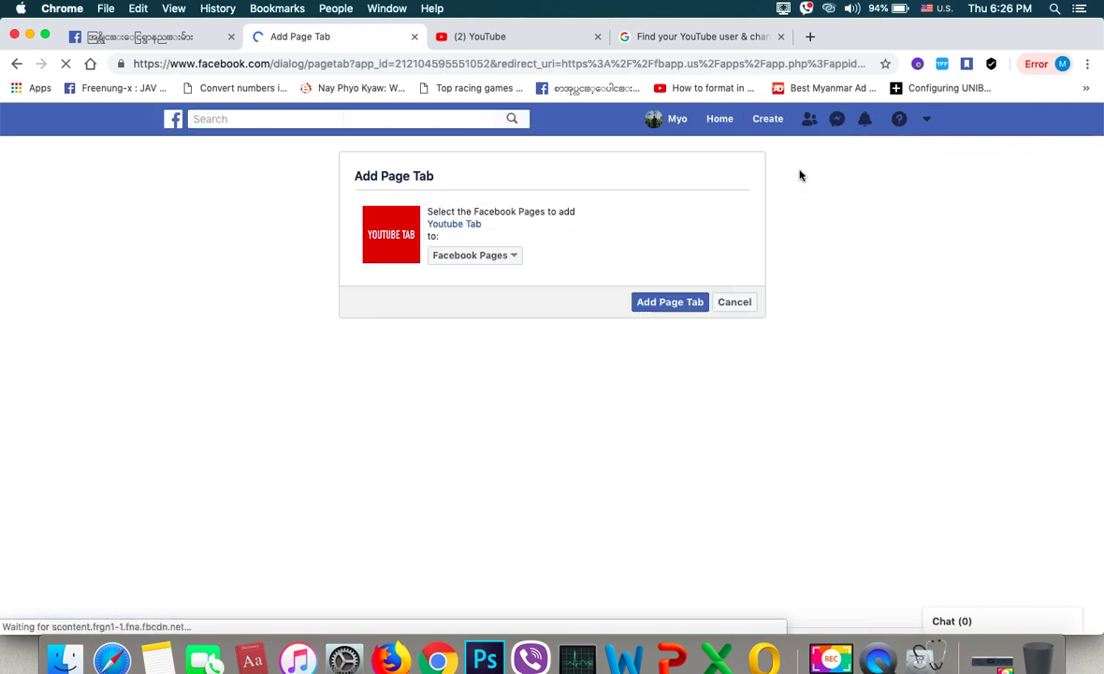
Choose myanmaritgroup.com as the target Page and add the Youtube Tab to it
left_click(514, 259)
left_click(510, 260)
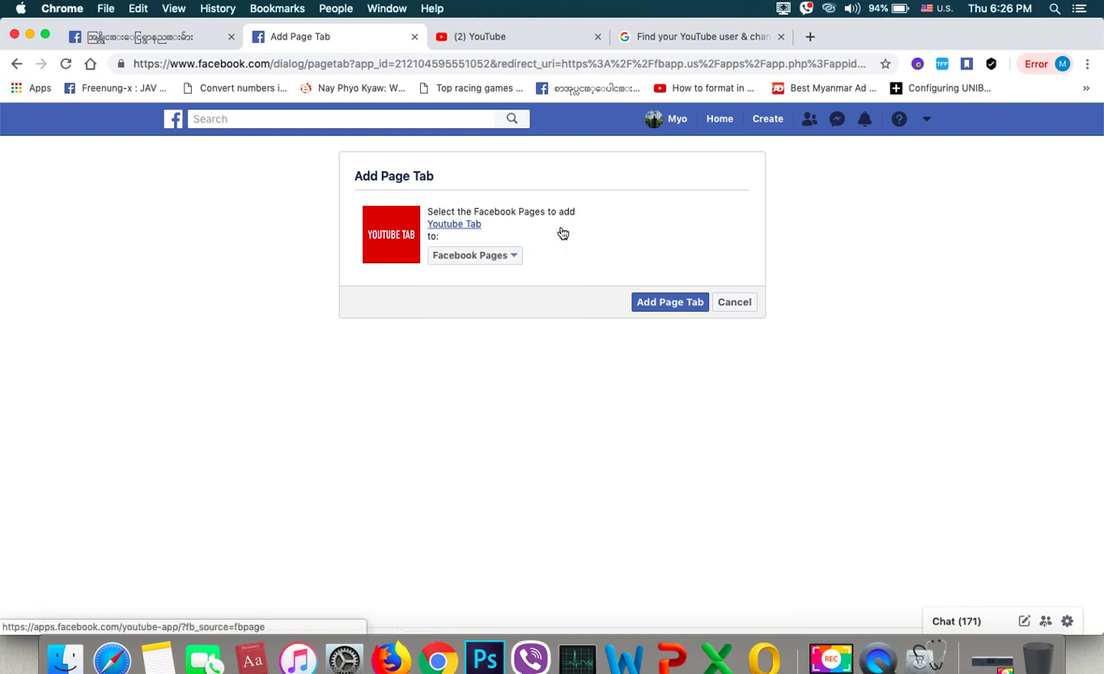
key("super+bracketleft")
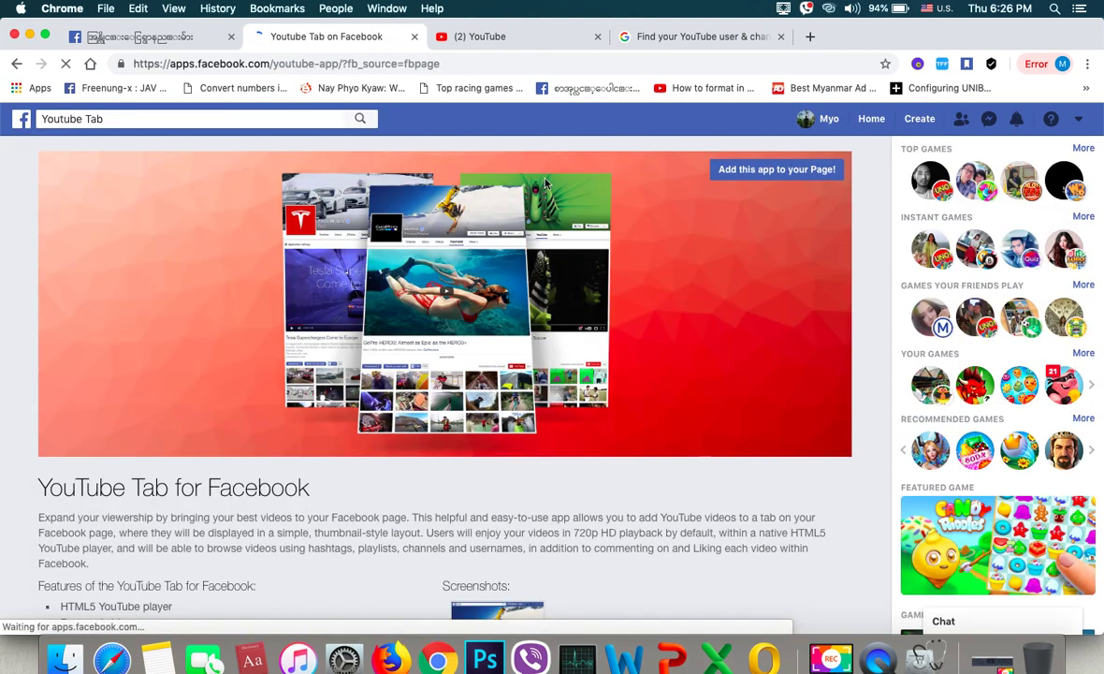
left_click(766, 176)
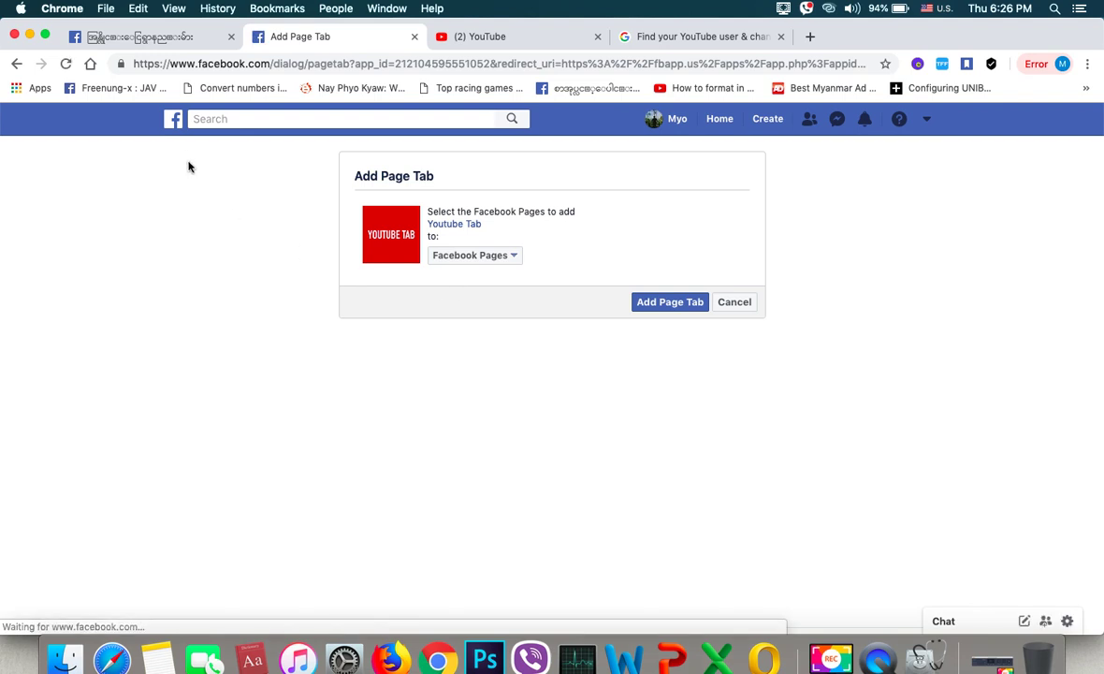
left_click(517, 258)
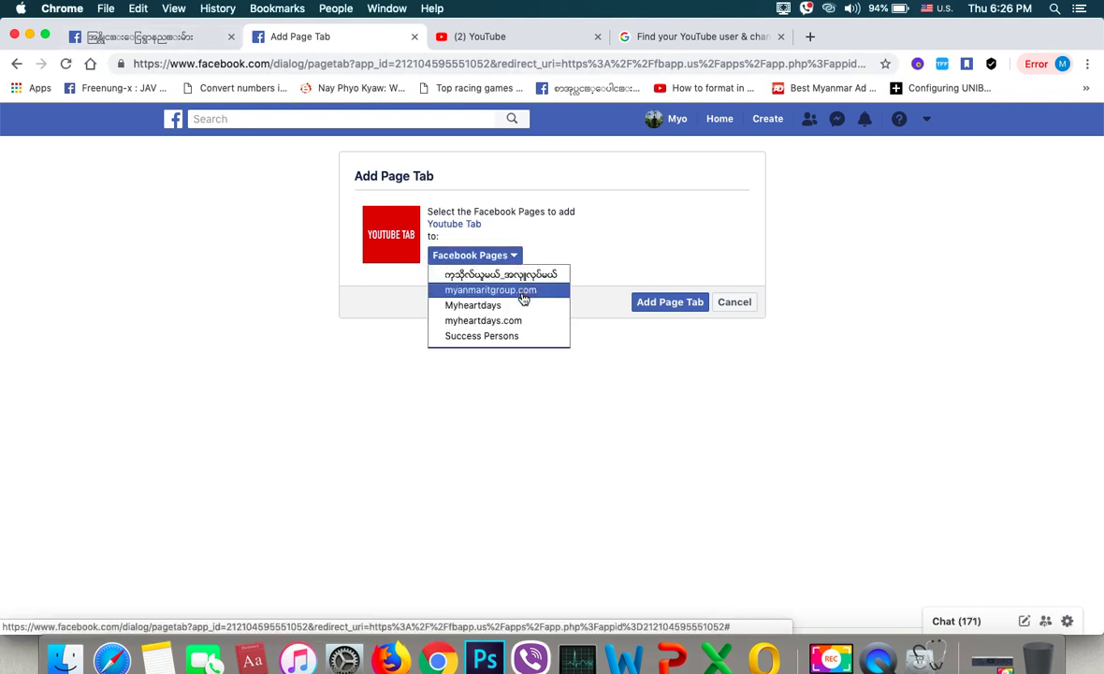
left_click(524, 297)
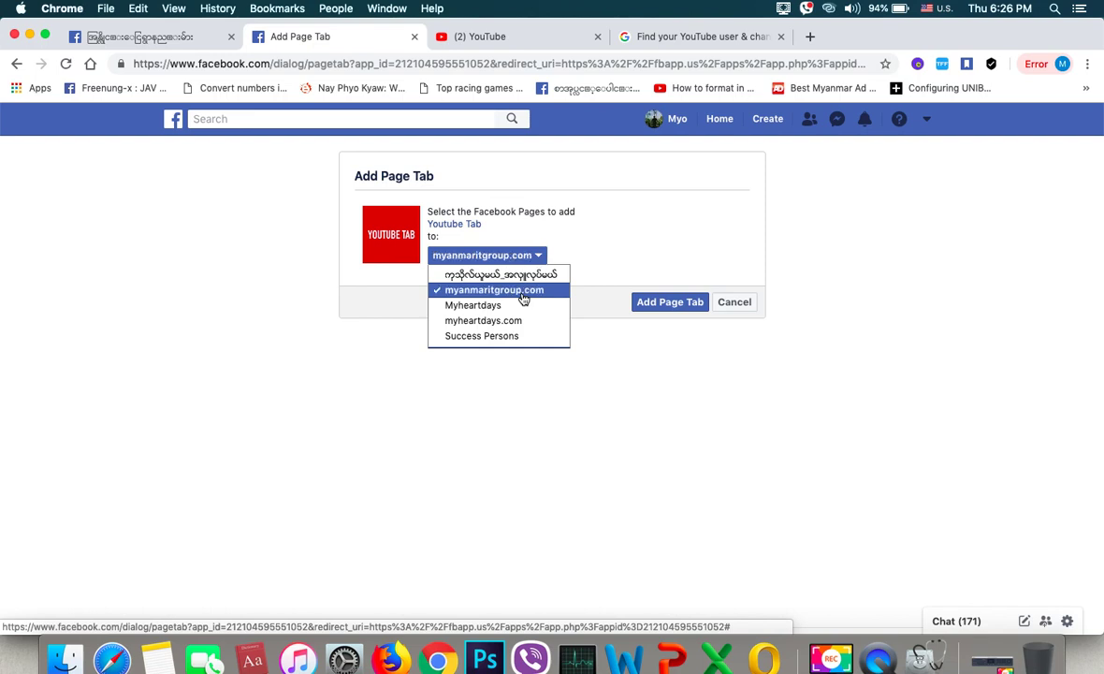
left_click(626, 240)
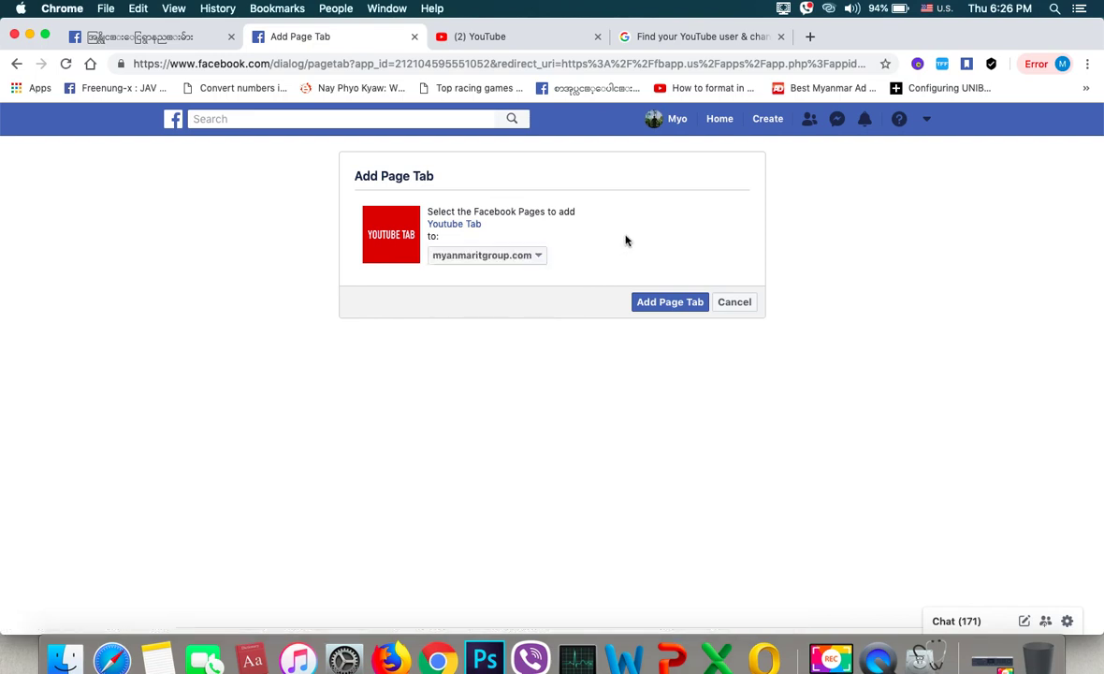
left_click(673, 304)
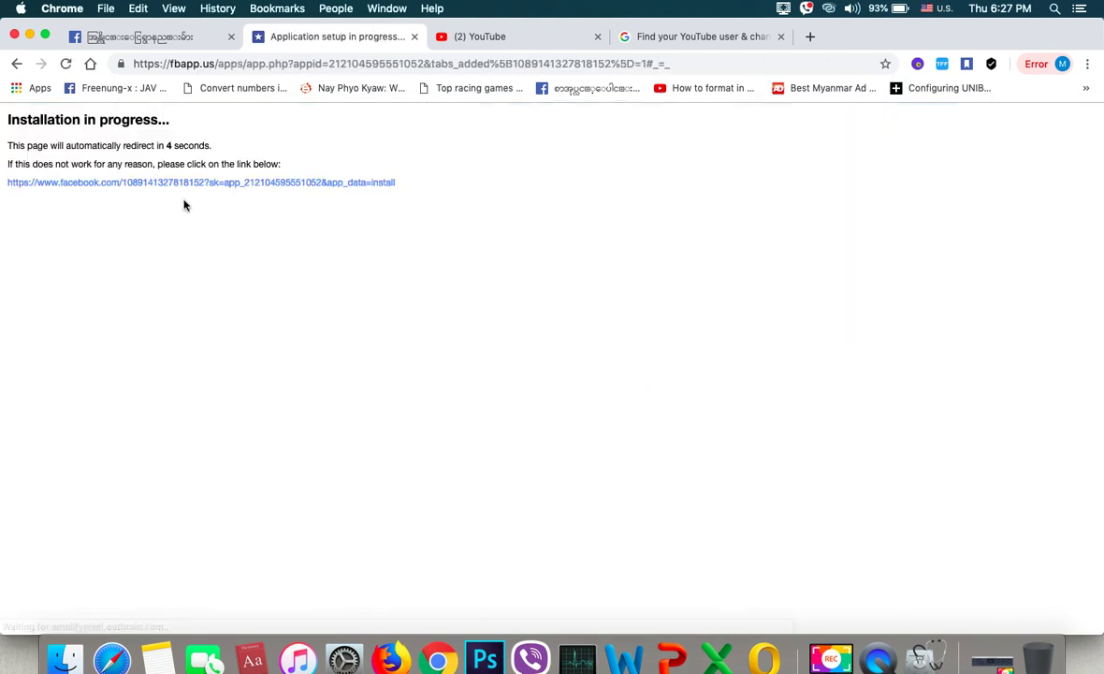
Compare with the other page's working YouTube gallery, then return to myanmaritgroup.com's tab settings
left_click_drag(168, 146, 213, 146)
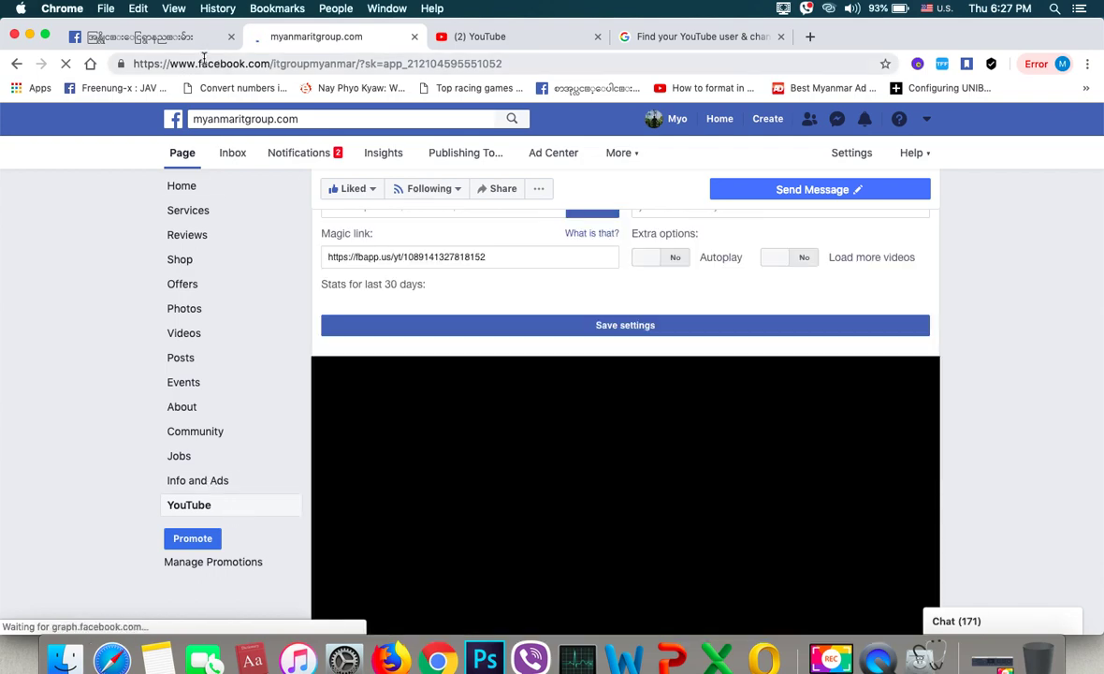
left_click(178, 41)
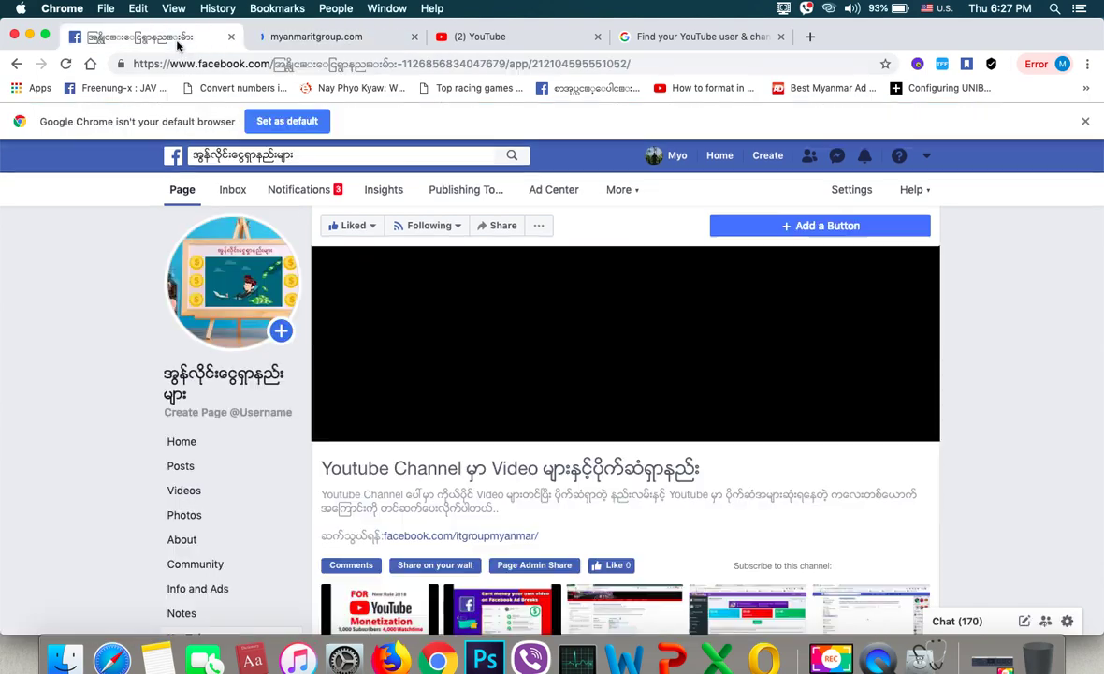
scroll(109, 395, "down", 4)
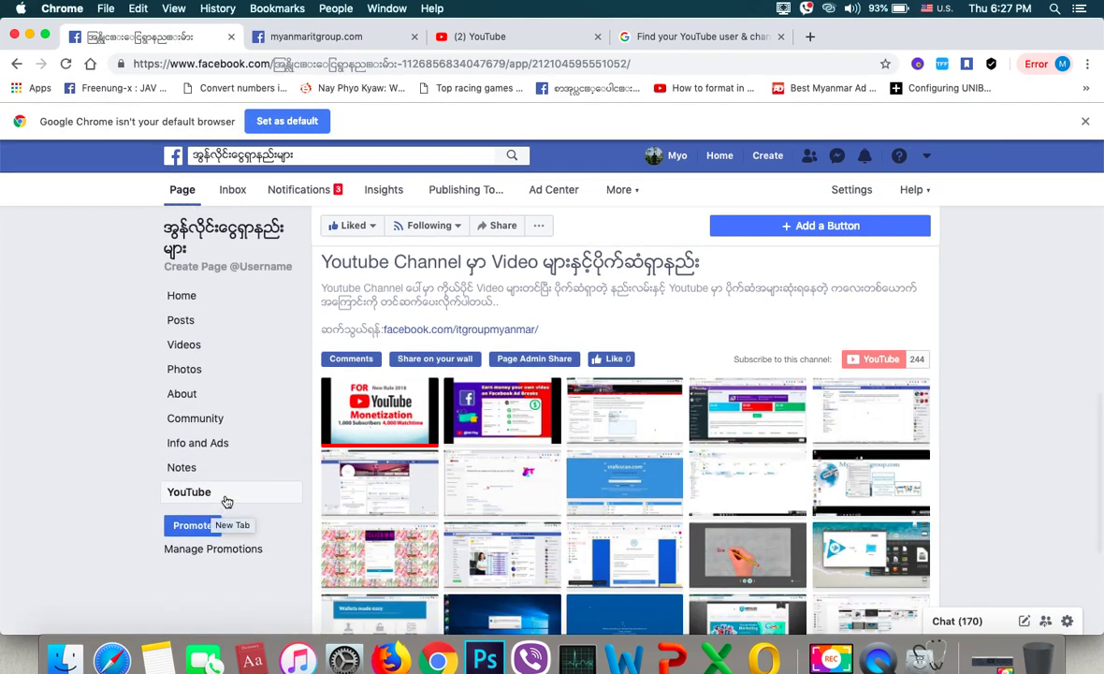
left_click(318, 38)
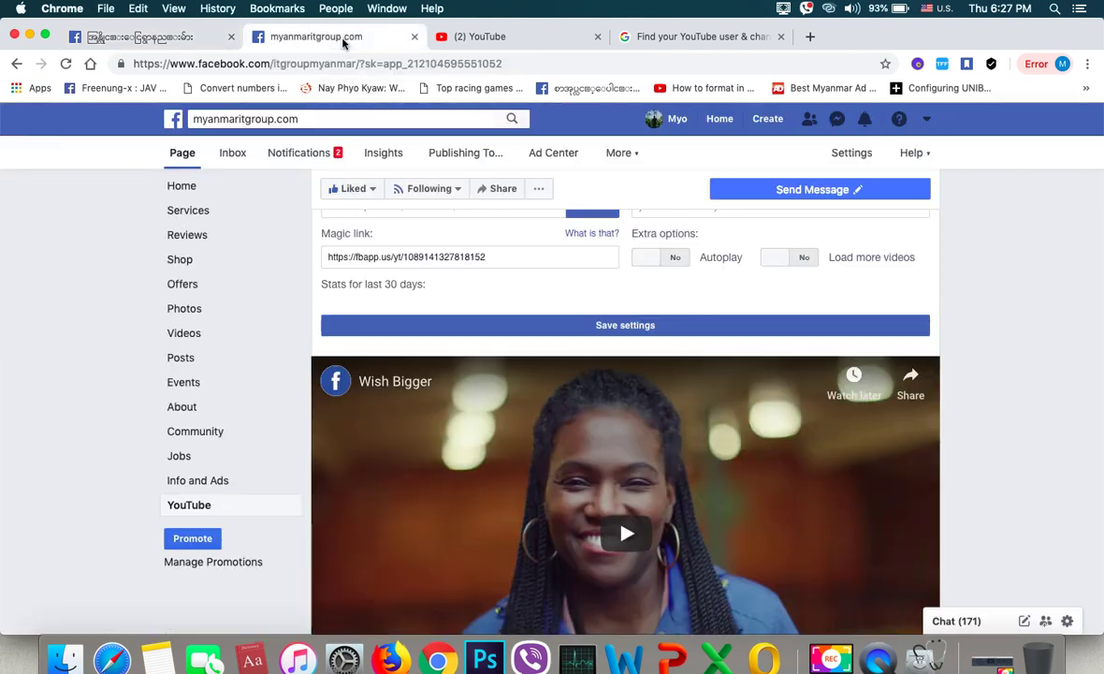
Delete the default theofficialfacebook channel ID and switch over to YouTube
scroll(42, 481, "down", 3)
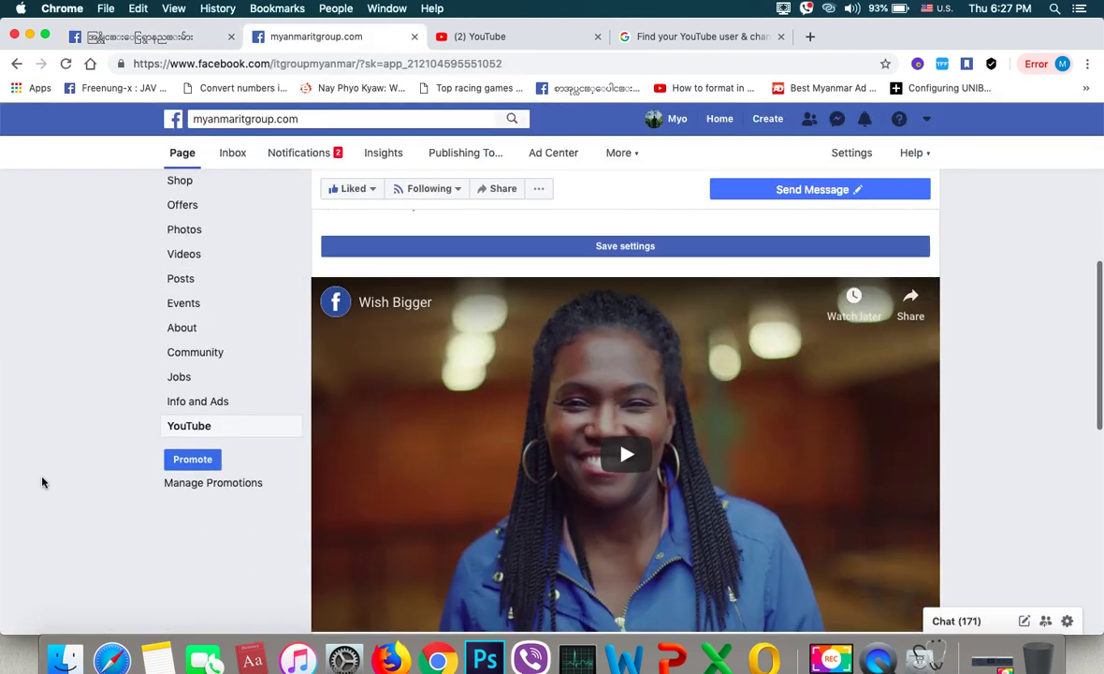
scroll(230, 503, "up", 5)
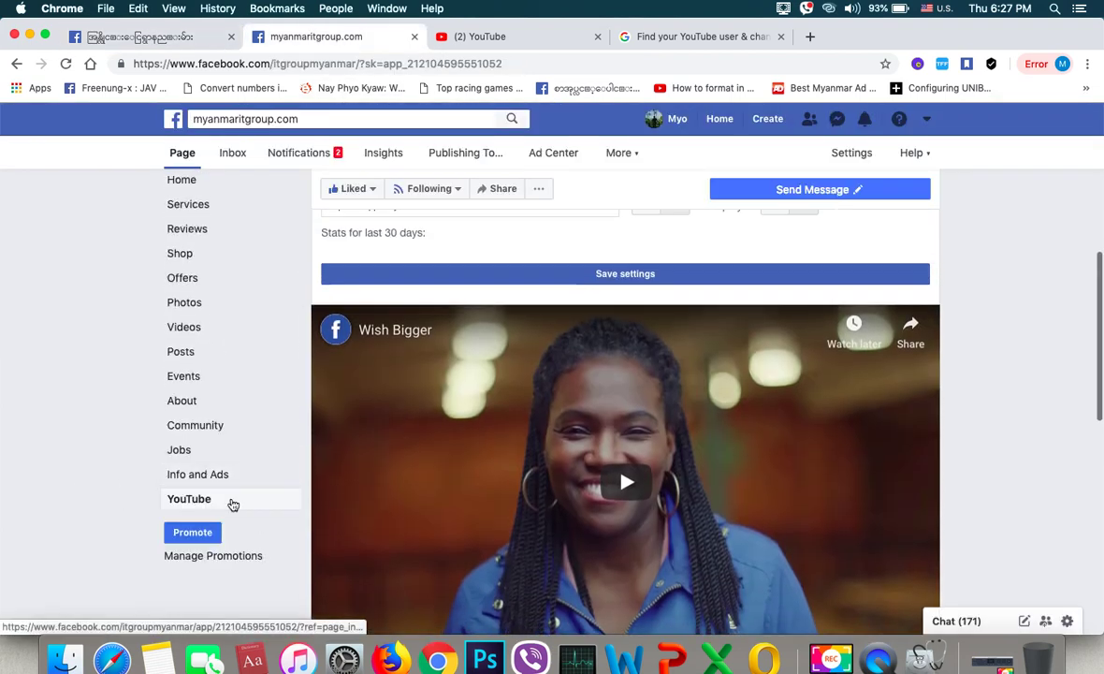
scroll(231, 504, "up", 1)
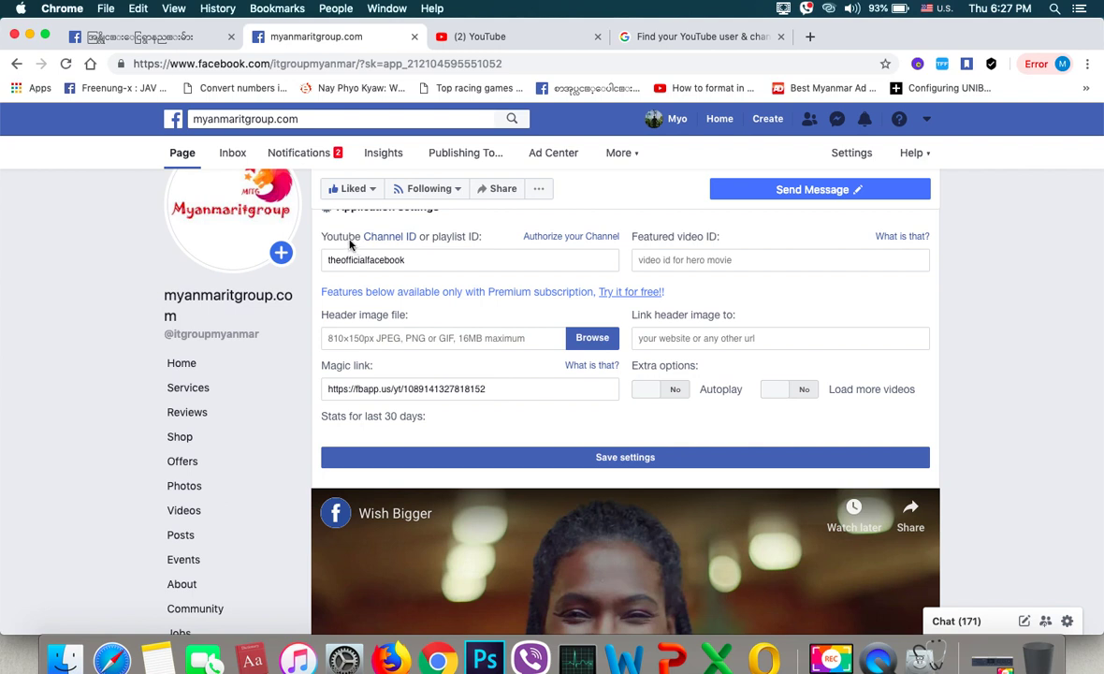
left_click_drag(442, 257, 317, 269)
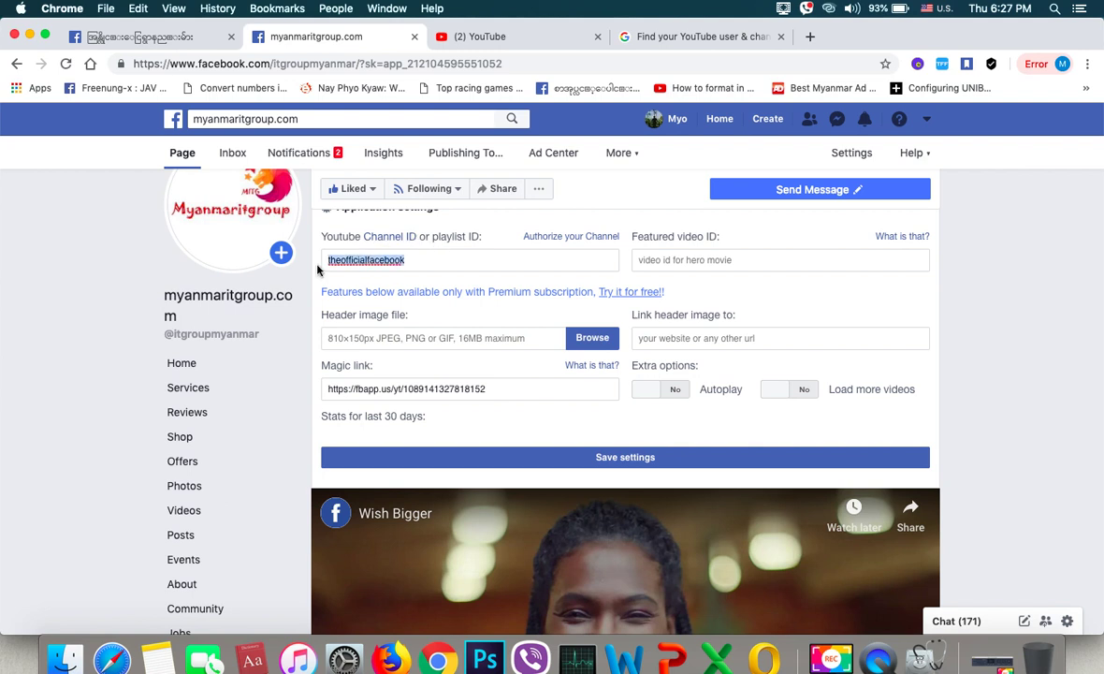
key("BackSpace")
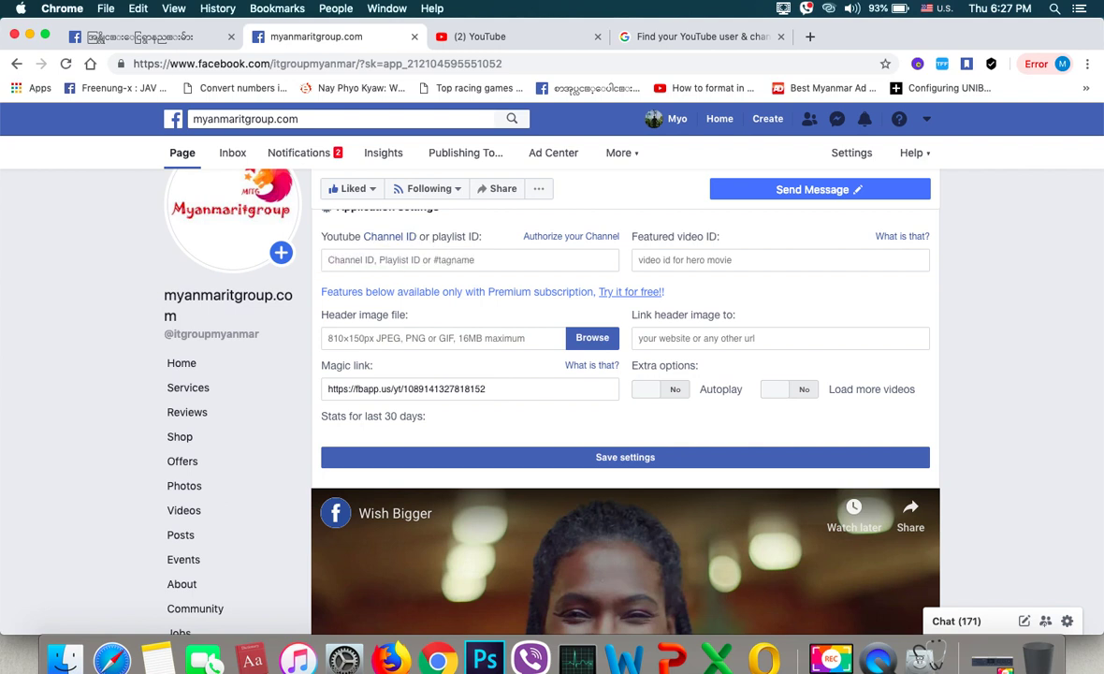
left_click(485, 40)
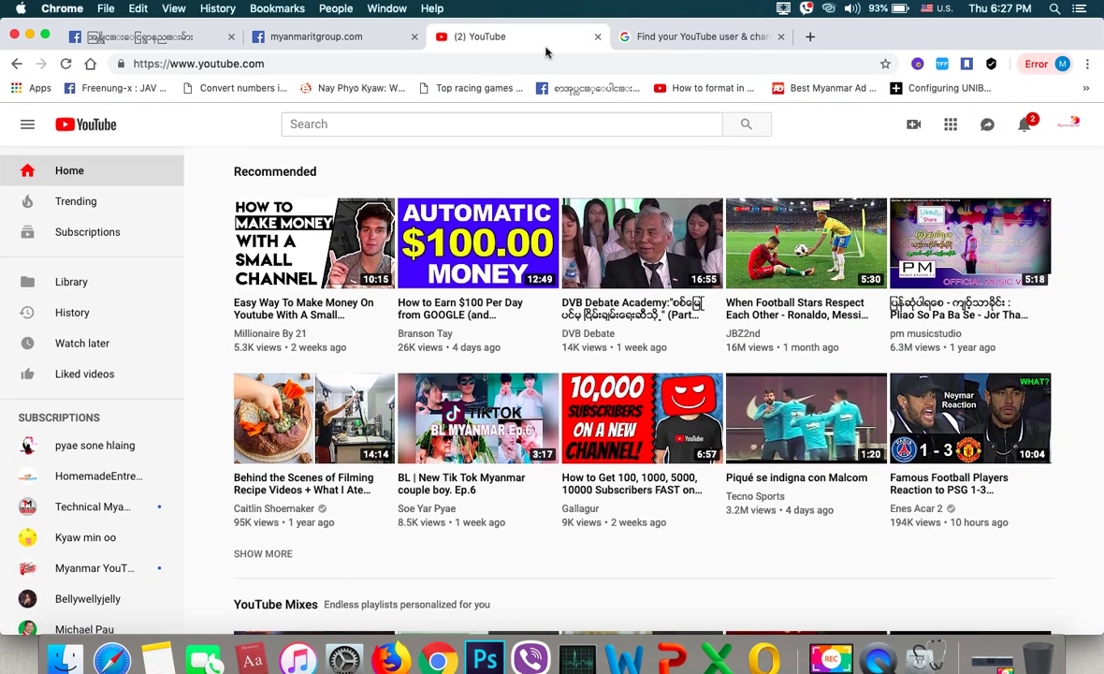
Go to the Myanmaritgroup Knowledge Sharing channel page via the account menu and start customizing it
left_click(500, 63)
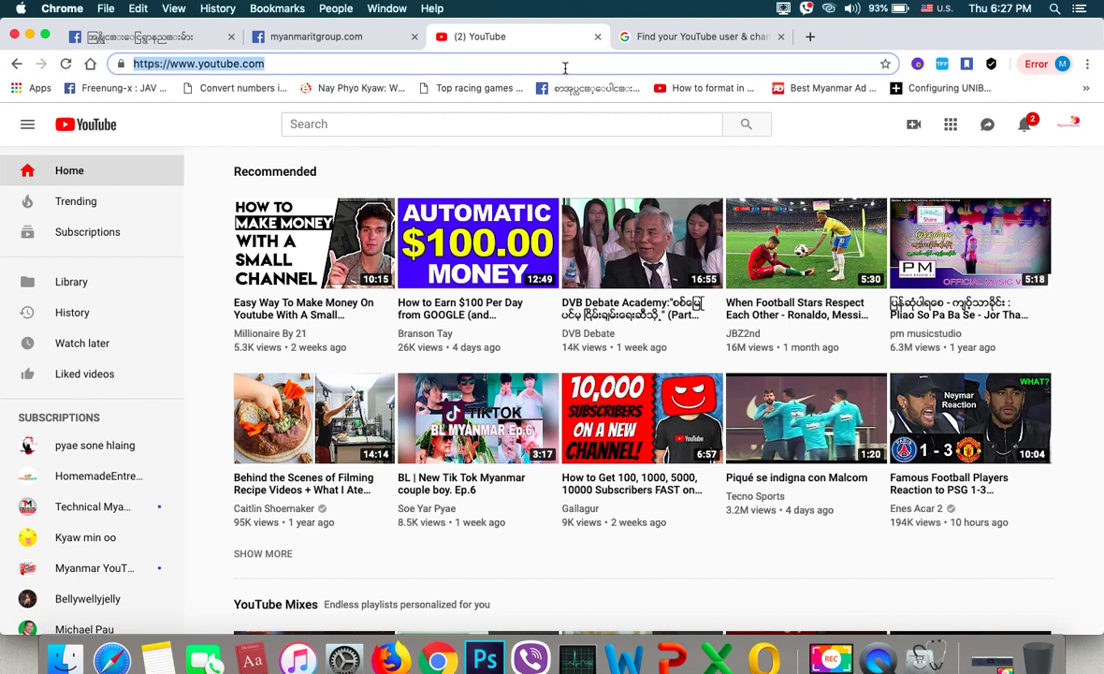
left_click(1072, 124)
left_click(1019, 218)
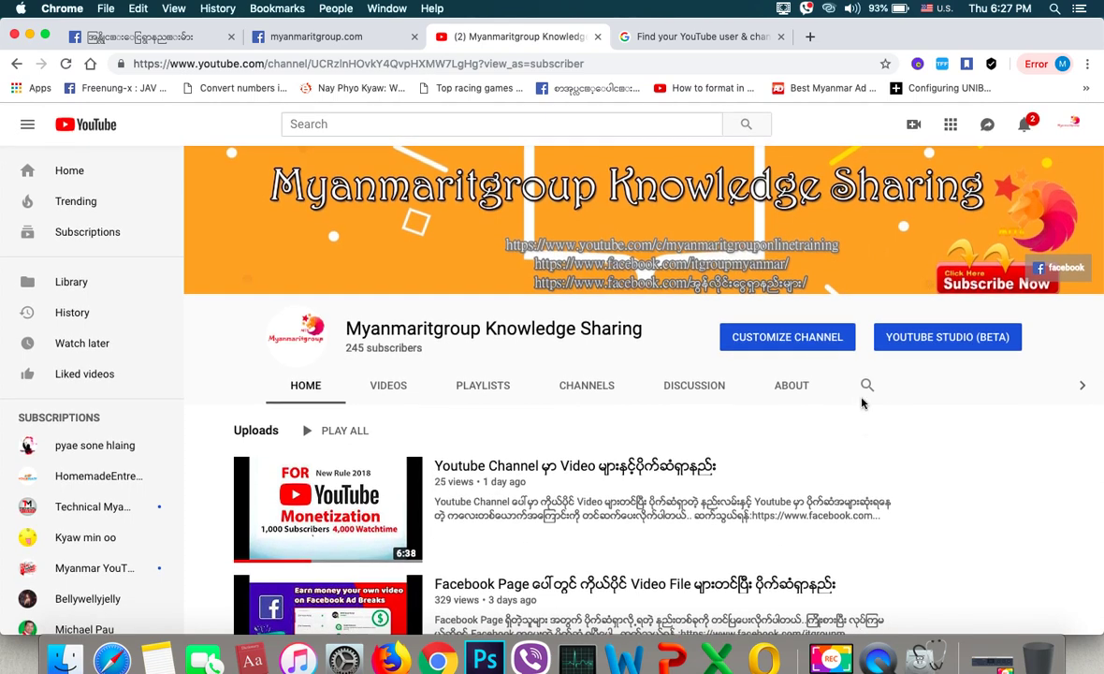
scroll(842, 498, "down", 2)
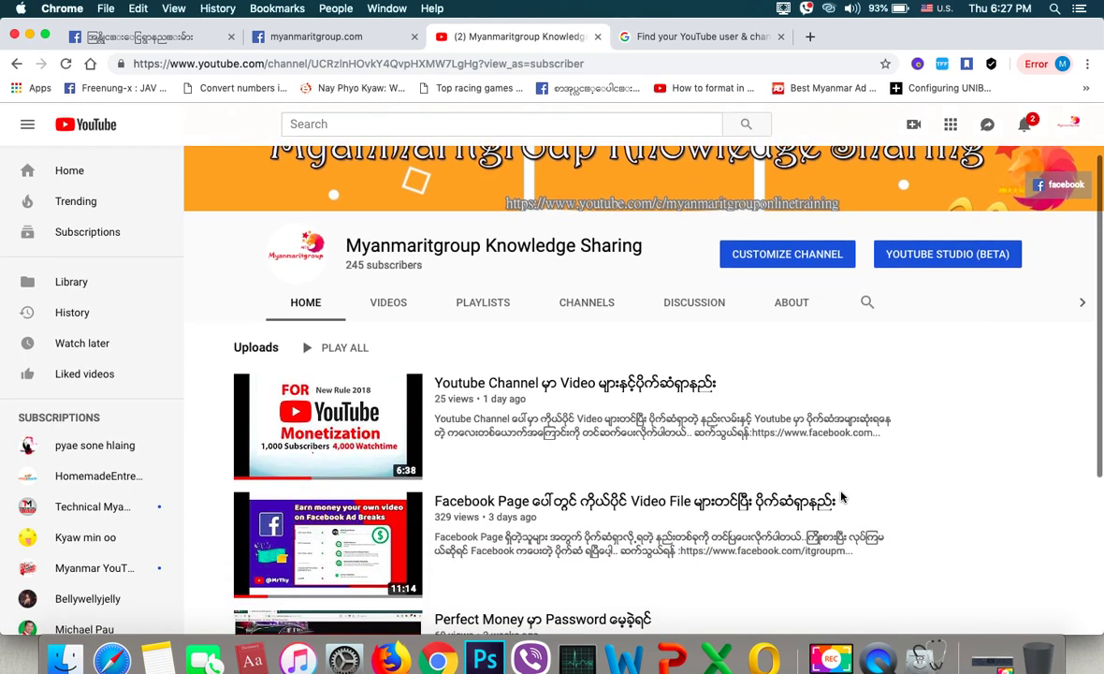
scroll(842, 498, "up", 2)
scroll(843, 498, "down", 2)
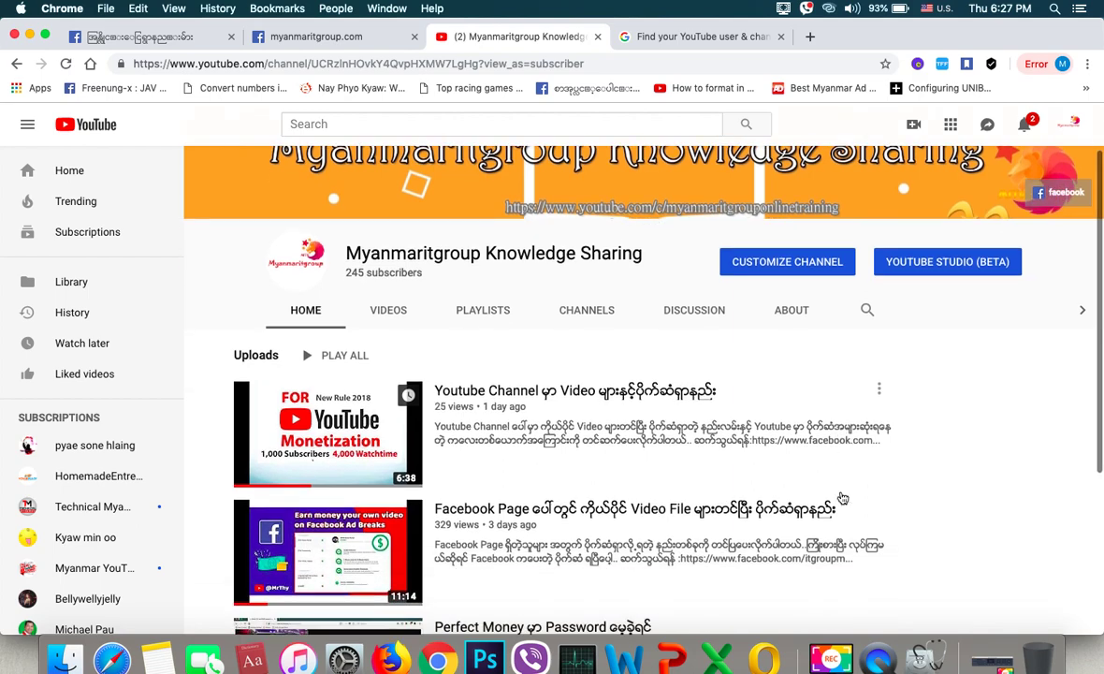
scroll(842, 498, "up", 1)
scroll(842, 498, "down", 2)
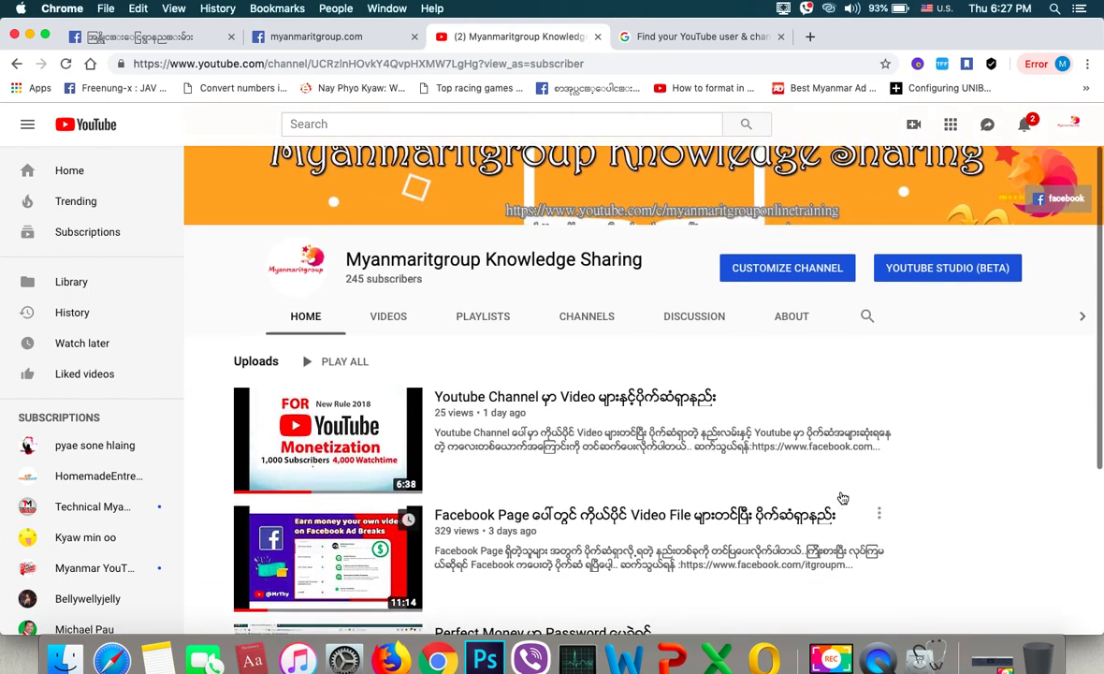
scroll(843, 498, "up", 2)
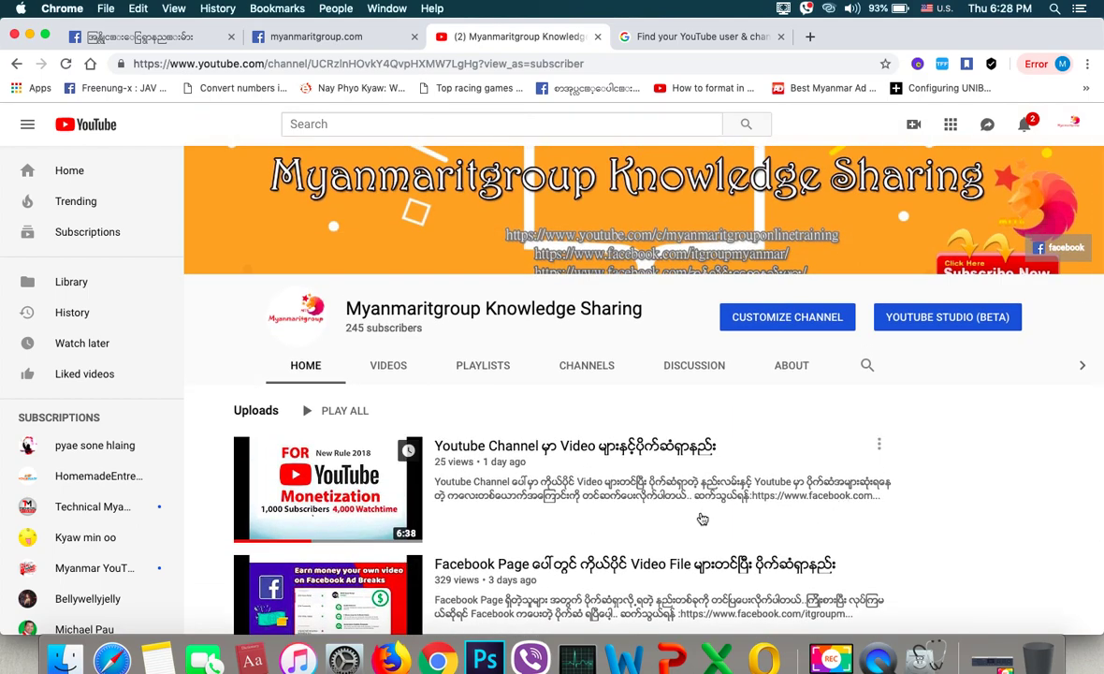
left_click(797, 325)
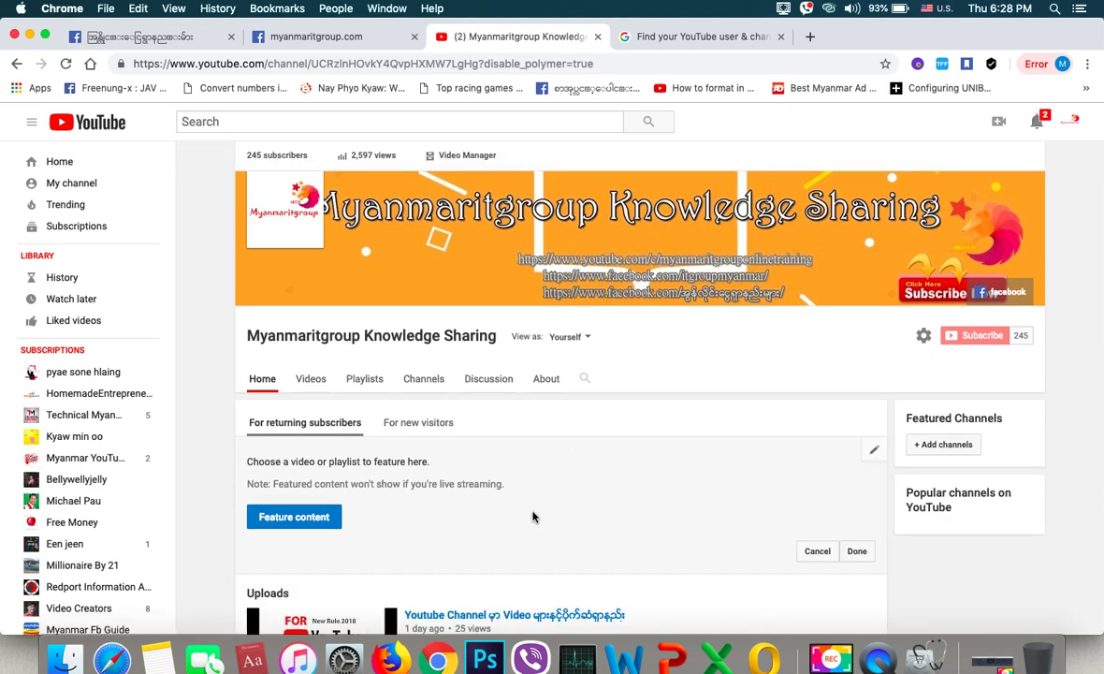
Go from Channel settings to Account settings, reaching the Privacy page
left_click(923, 337)
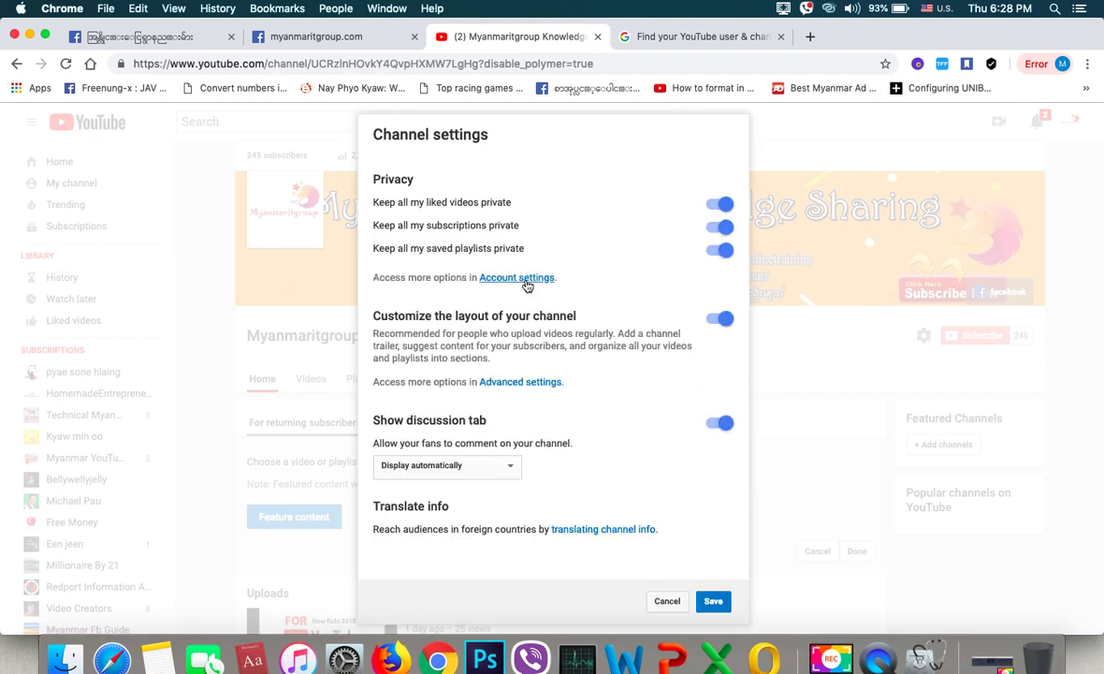
left_click(525, 280)
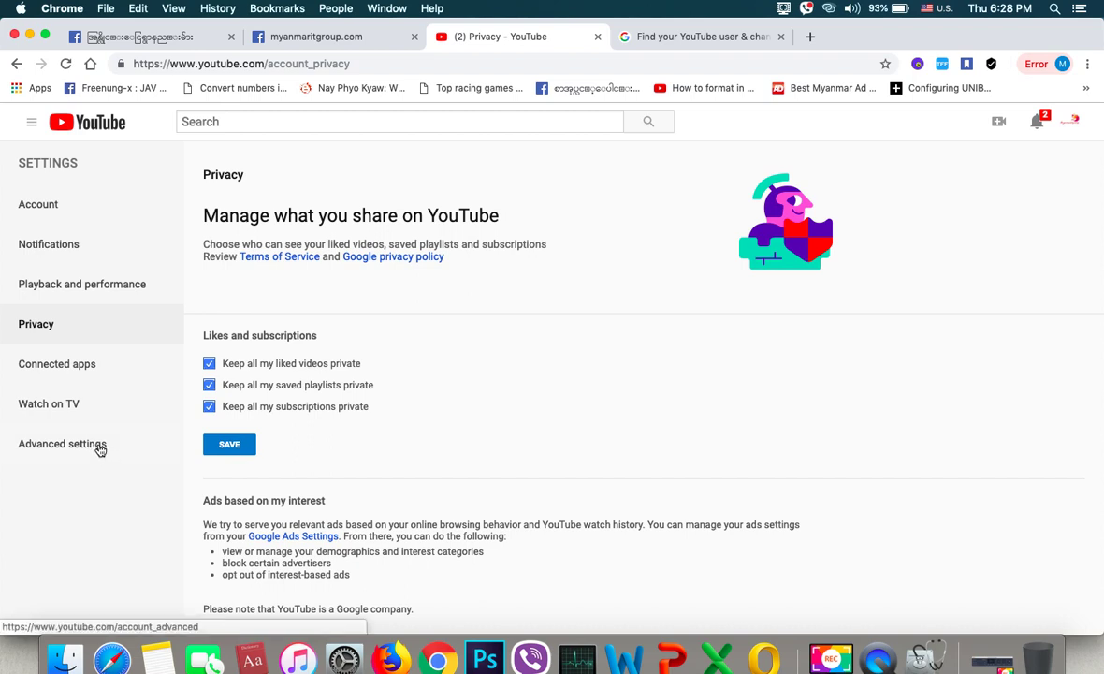
Copy the YouTube Channel ID from Advanced settings and return to the Facebook tab
left_click(100, 448)
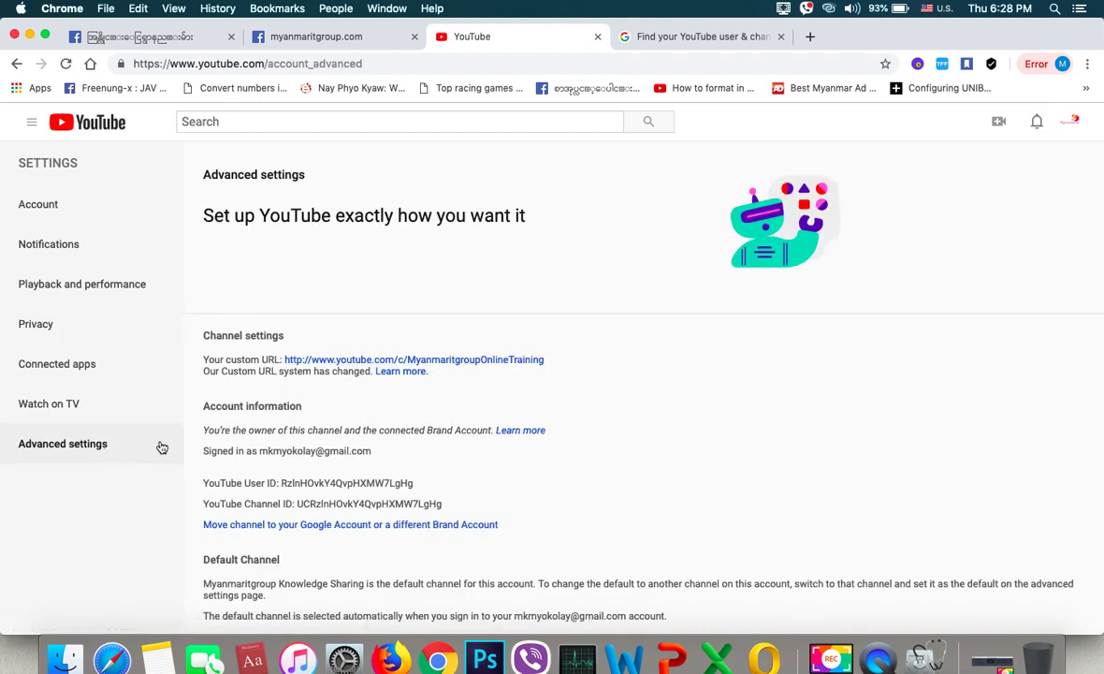
left_click(334, 38)
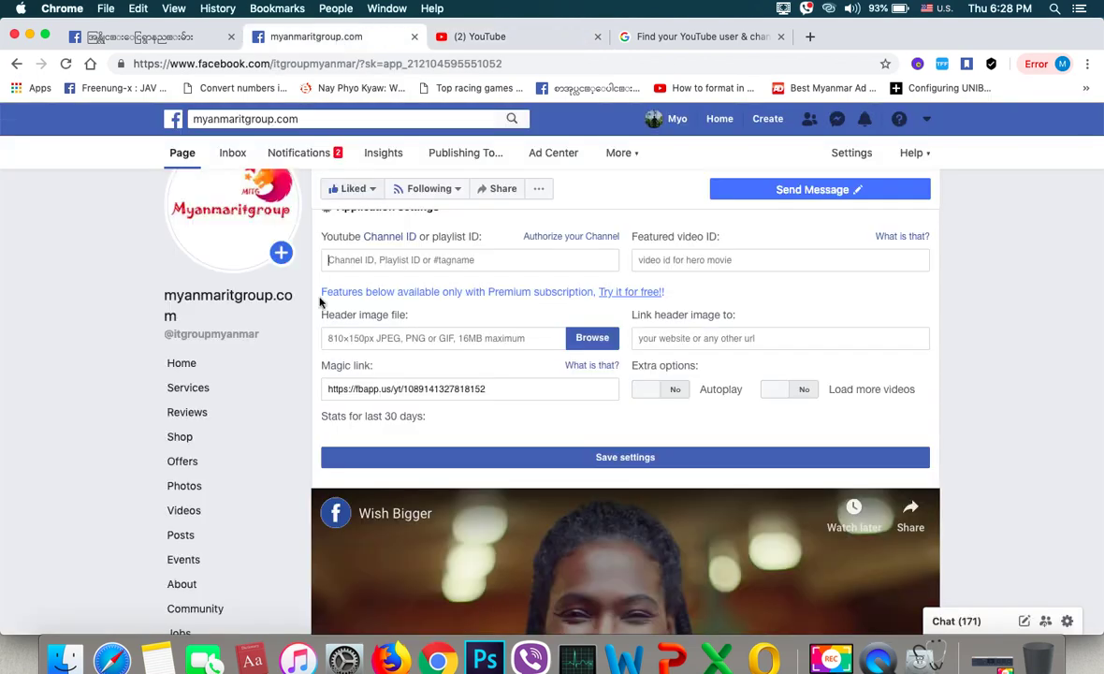
left_click(517, 39)
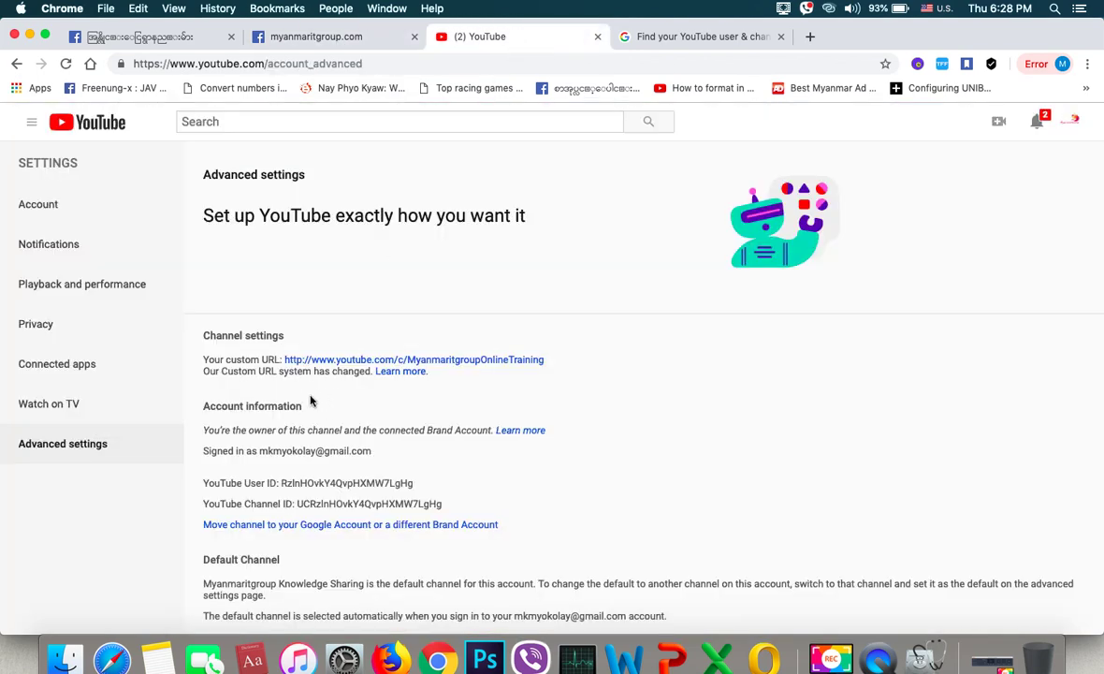
left_click_drag(214, 507, 446, 508)
left_click(299, 505)
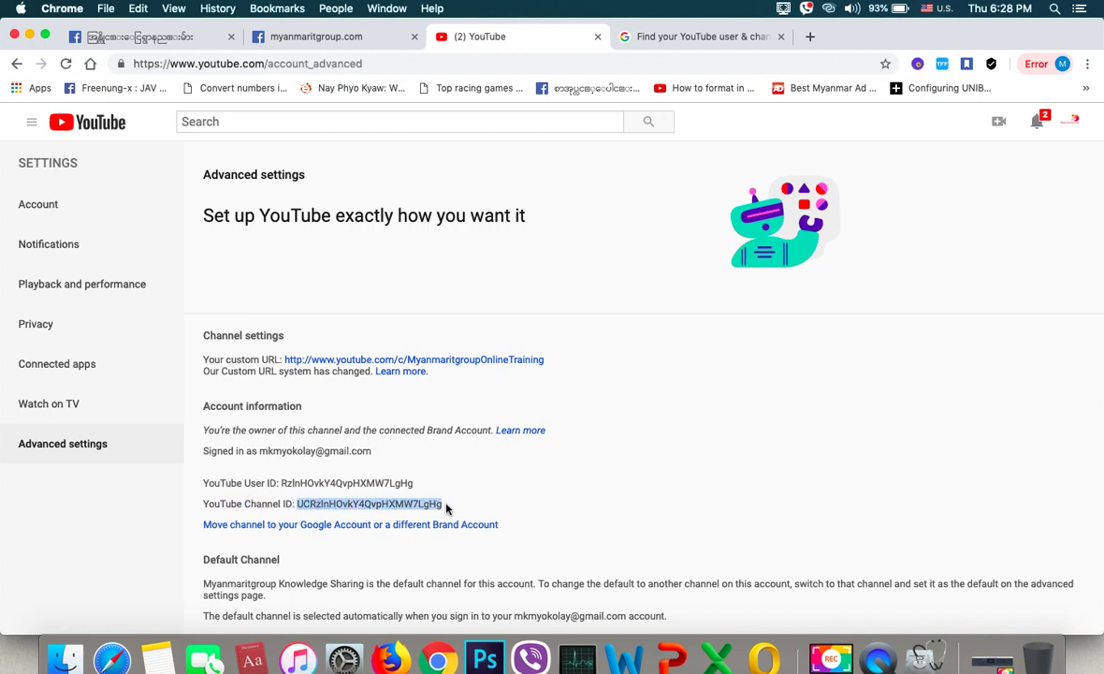
right_click(431, 510)
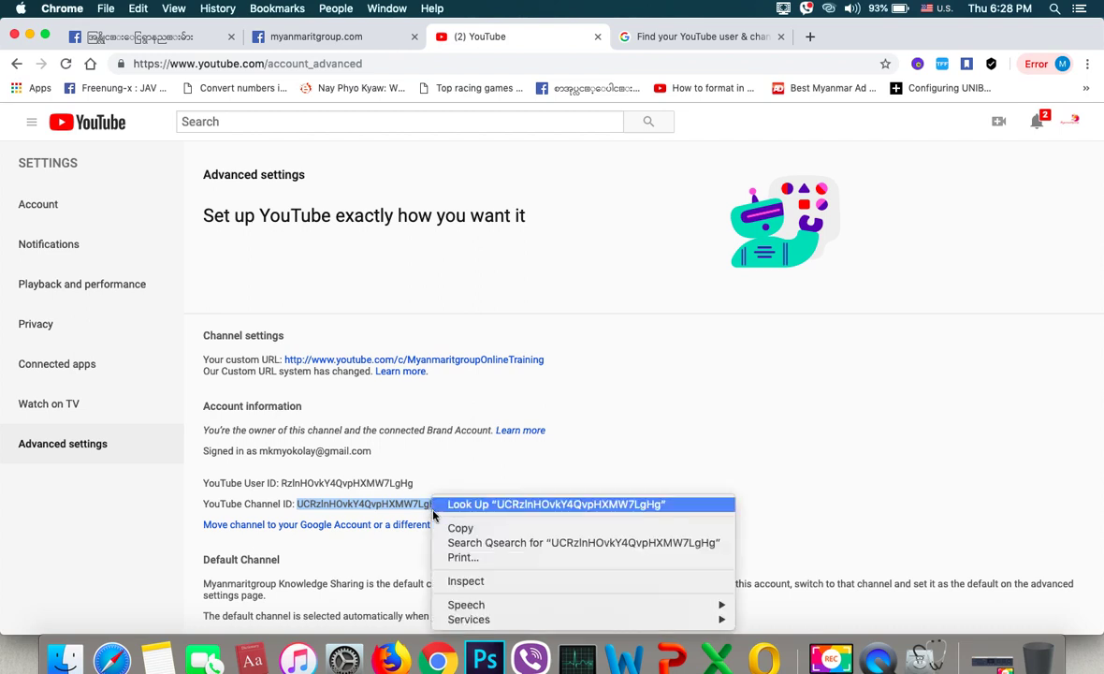
left_click(448, 527)
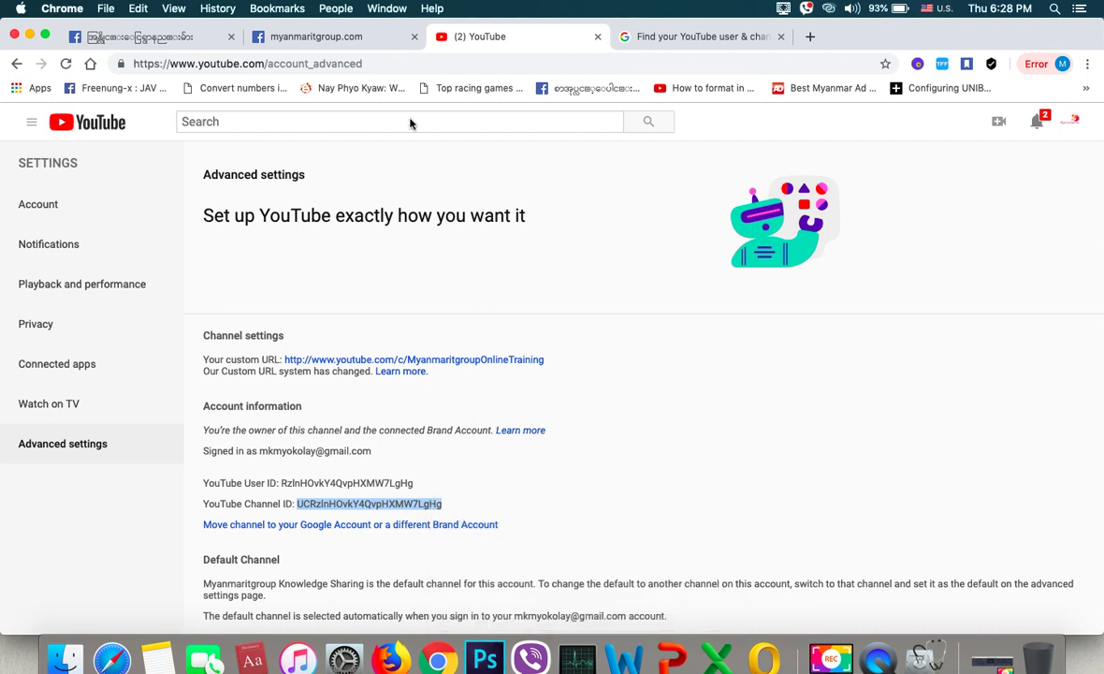
left_click(346, 38)
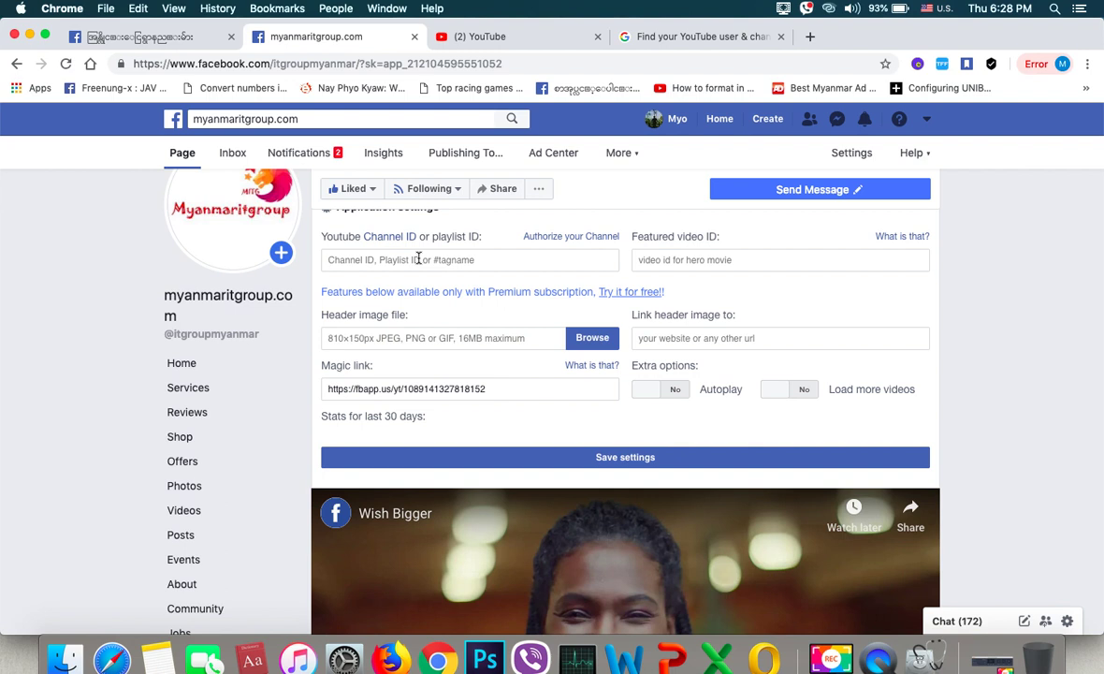
Paste the copied channel ID into the Youtube Channel ID field, save, and check the video gallery
right_click(418, 261)
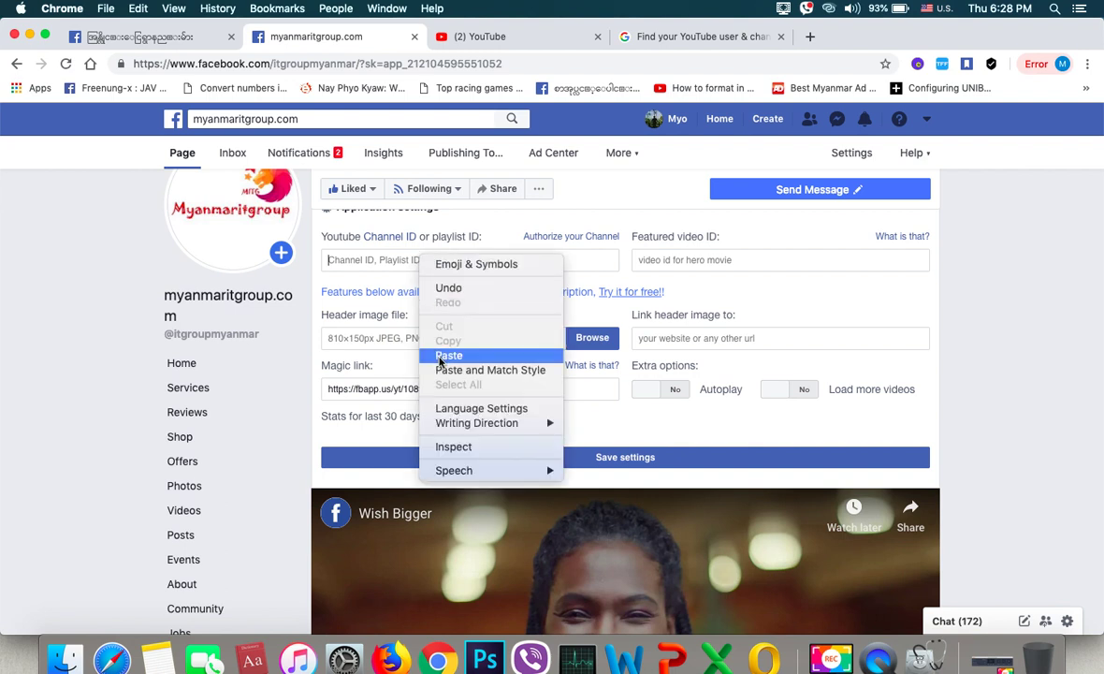
left_click(504, 427)
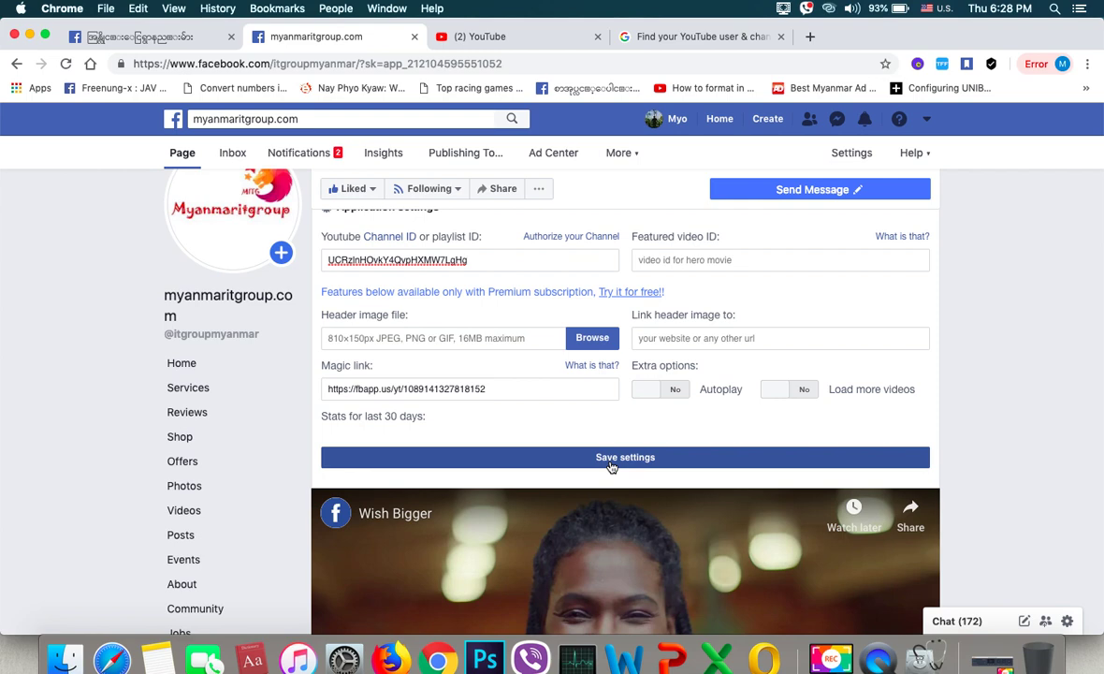
left_click(610, 458)
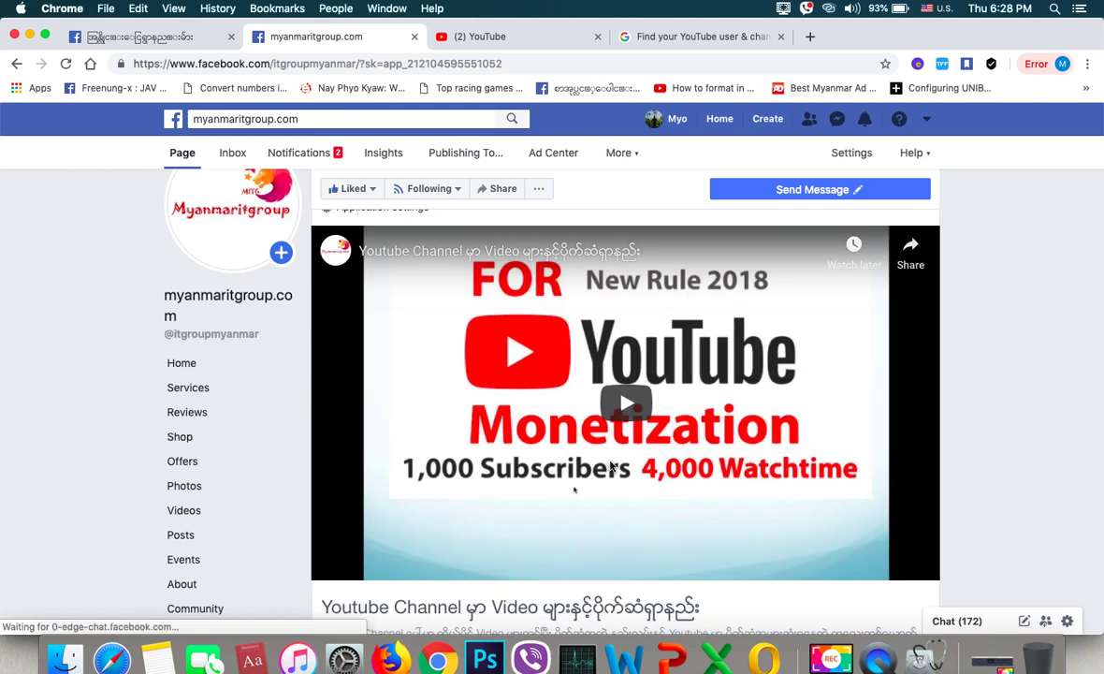
scroll(611, 465, "down", 5)
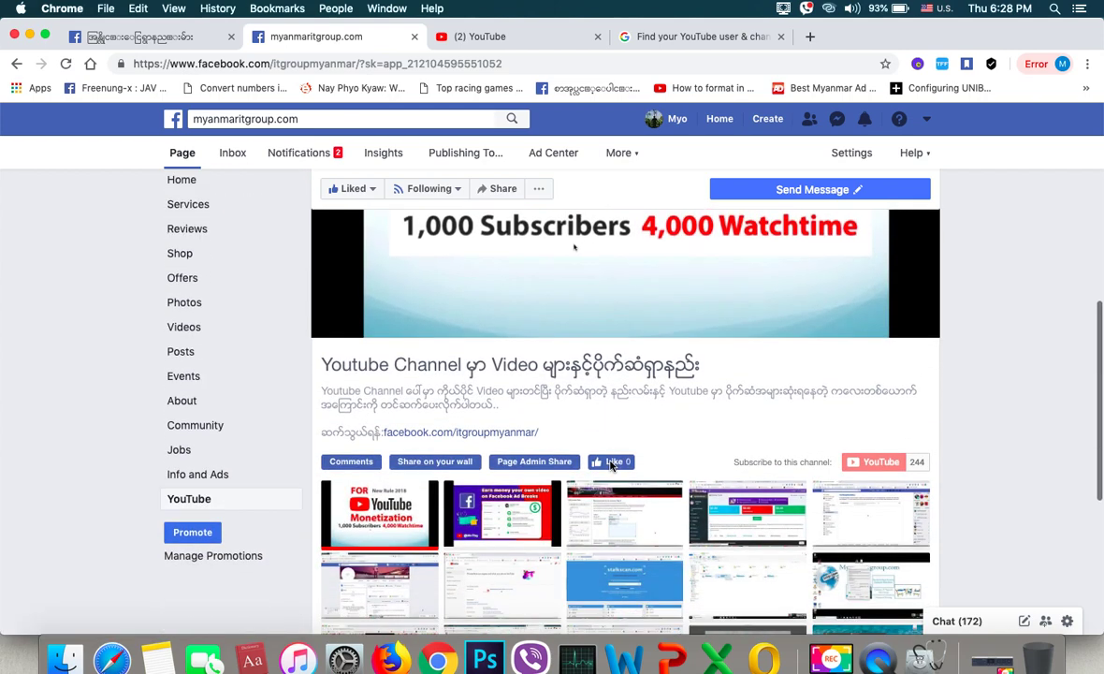